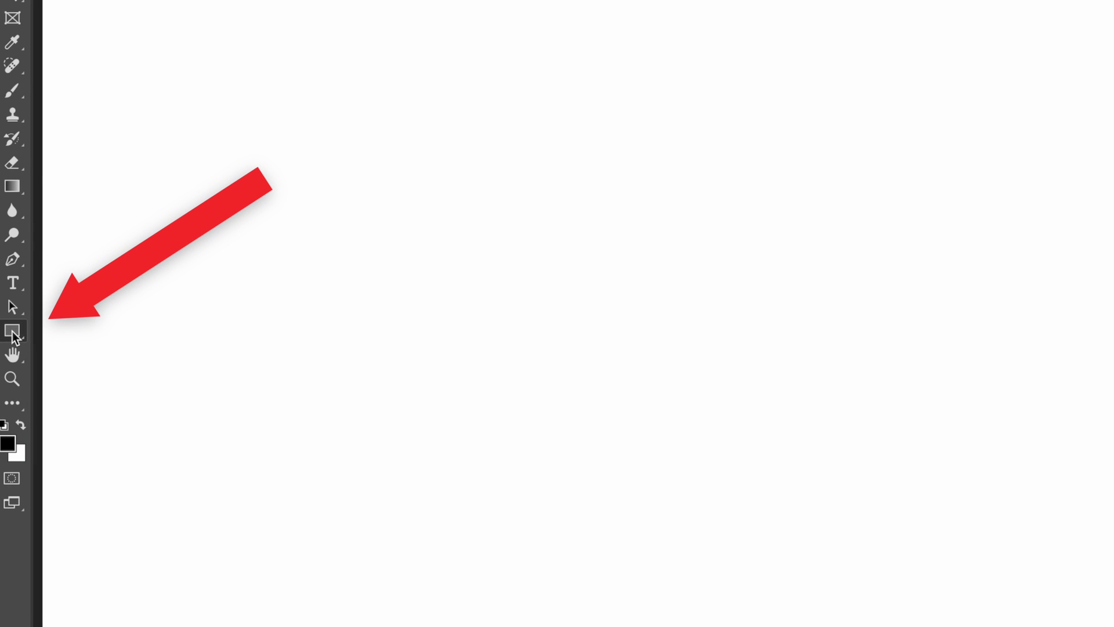
Keep the Rectangle tool from the shape flyout and set its tool mode to Shape.
{"action": "left_click", "coordinate": [12, 330]}
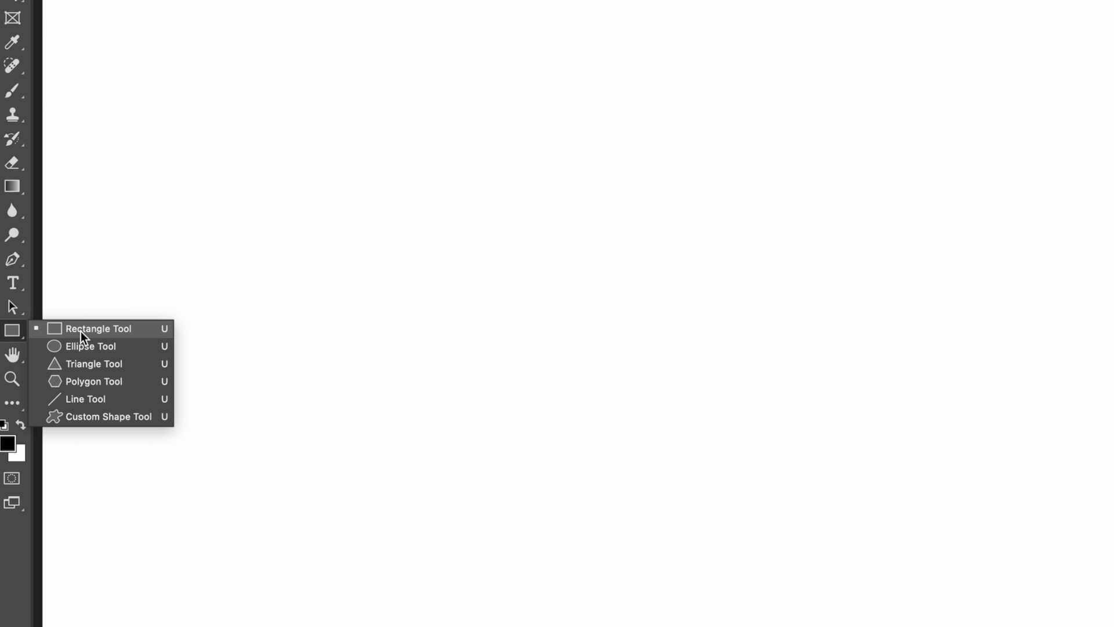
{"action": "left_click", "coordinate": [12, 330]}
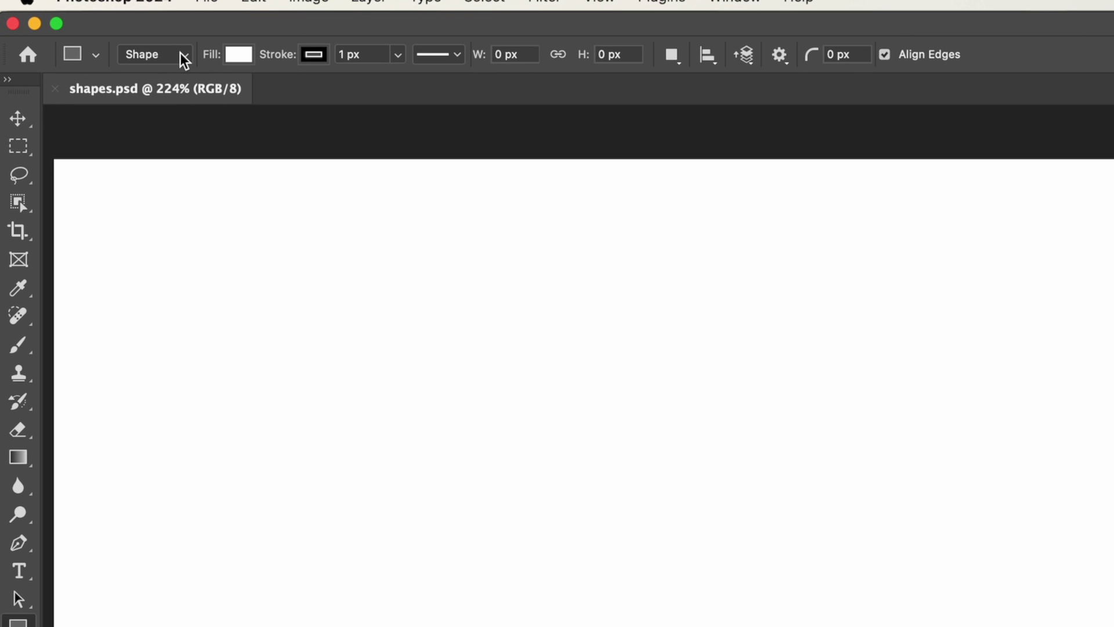
{"action": "left_click", "coordinate": [71, 29]}
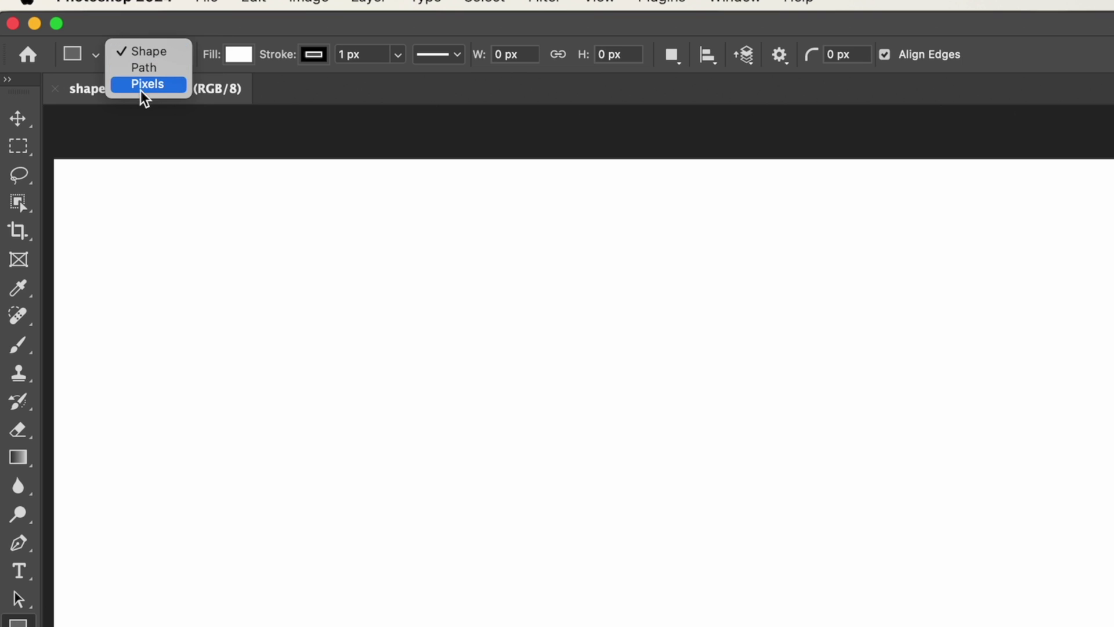
{"action": "left_click", "coordinate": [158, 53]}
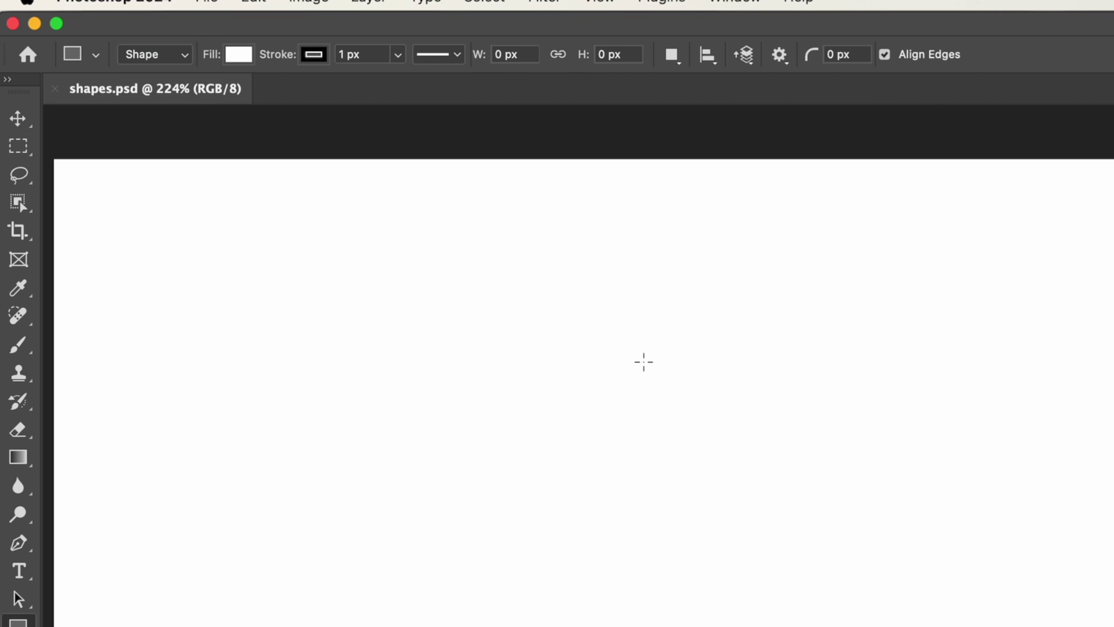
Set the fill to lime green #9de635 and drag out a 517 × 316 px rectangle.
{"action": "left_click", "coordinate": [234, 56]}
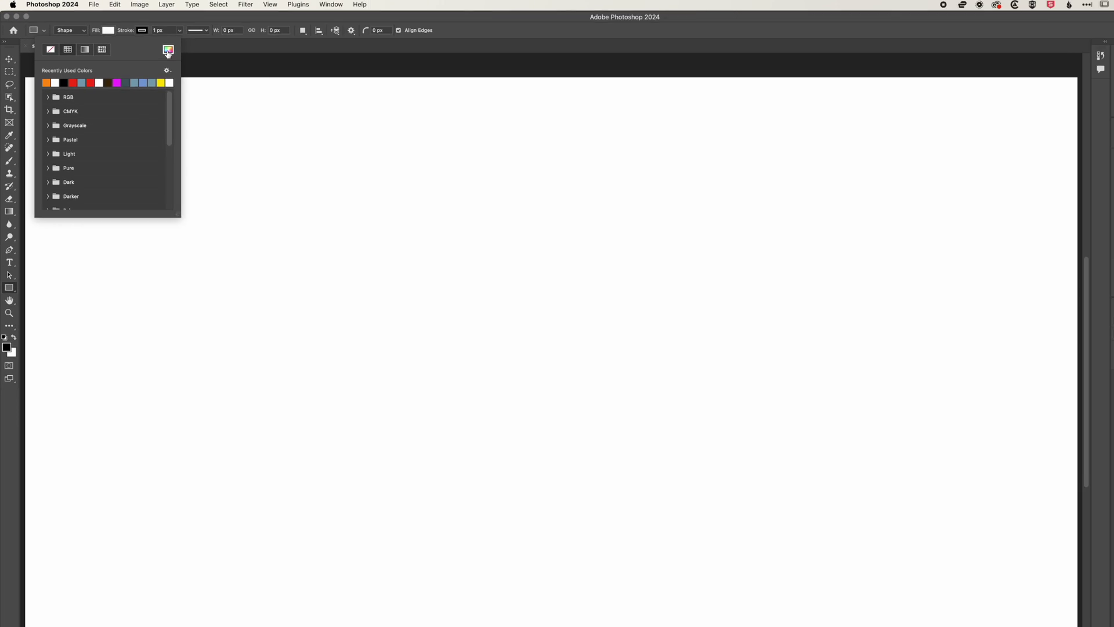
{"action": "left_click", "coordinate": [372, 97]}
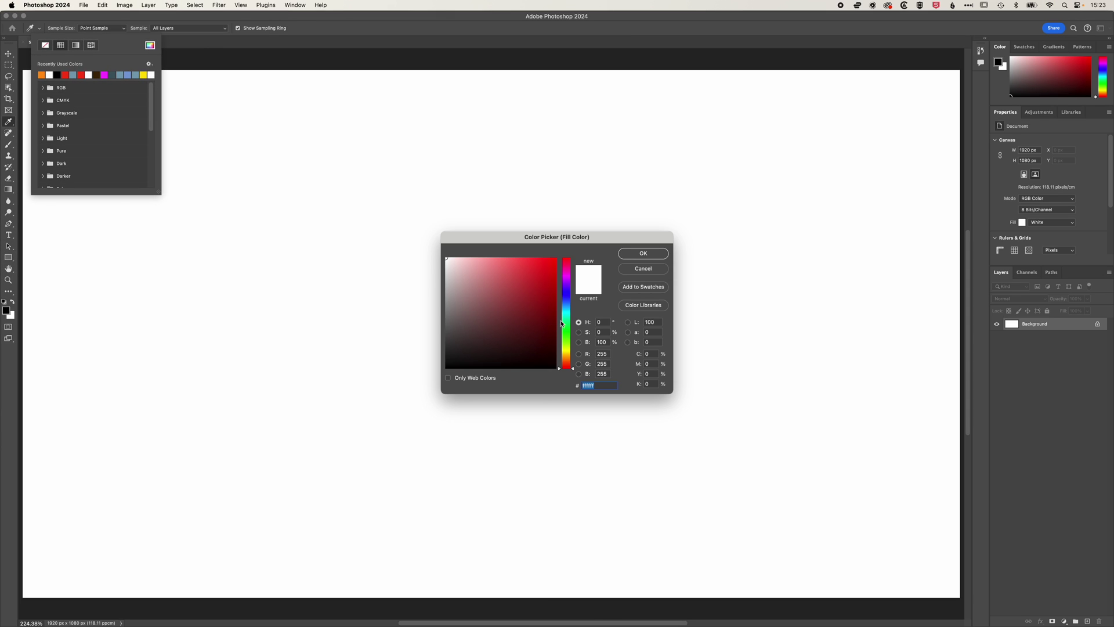
{"action": "left_click_drag", "start_coordinate": [561, 324], "coordinate": [561, 343]}
{"action": "left_click_drag", "start_coordinate": [534, 272], "coordinate": [530, 267]}
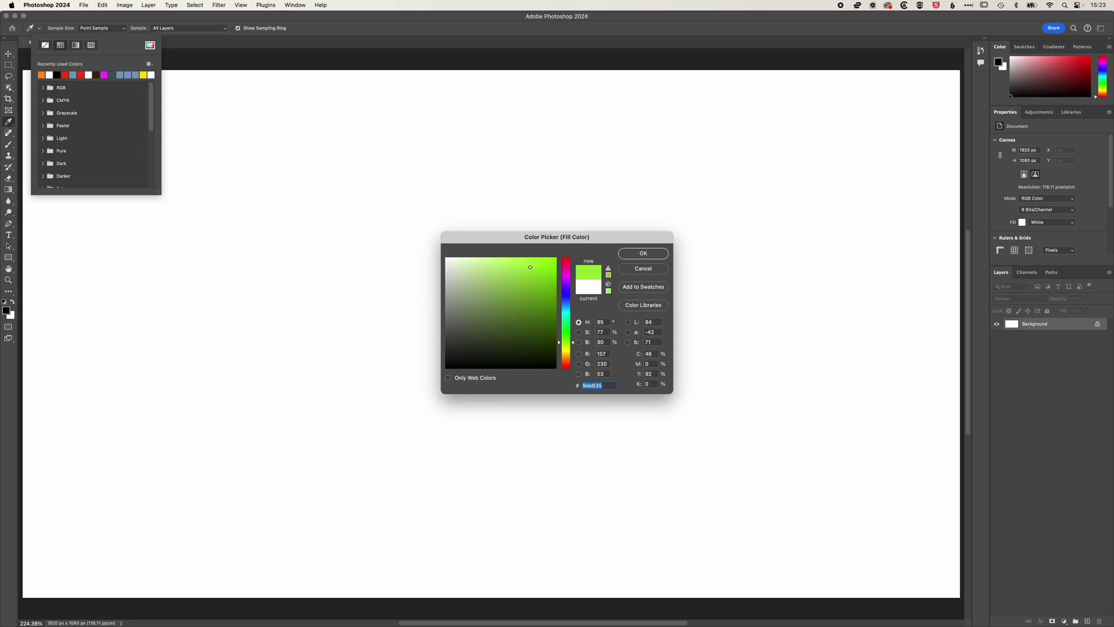
{"action": "key", "text": "Return"}
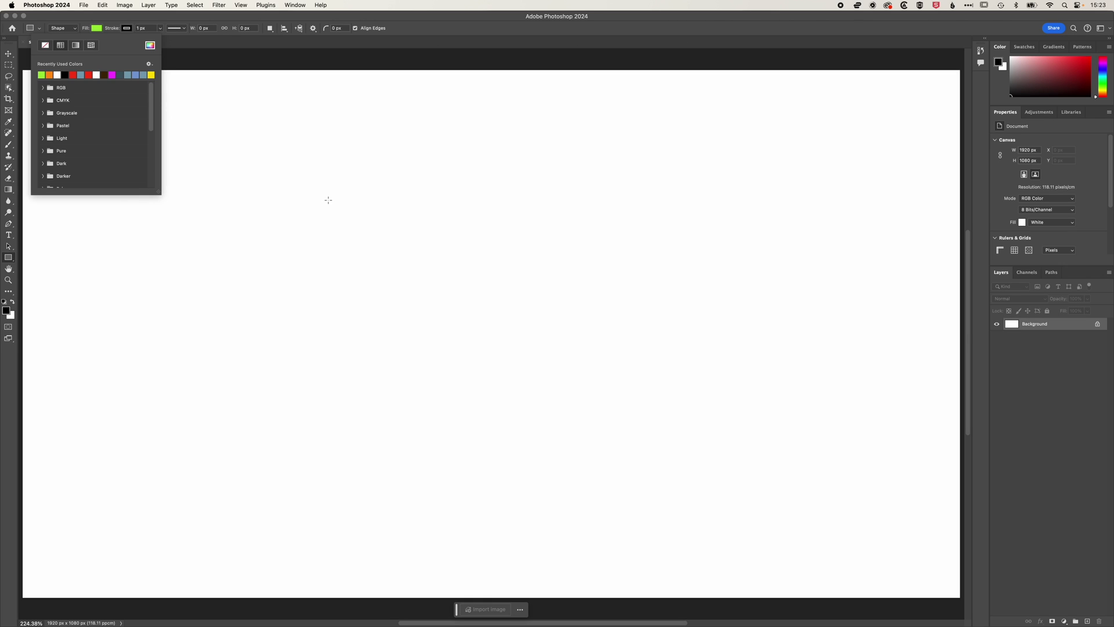
{"action": "left_click_drag", "start_coordinate": [328, 199], "coordinate": [578, 352]}
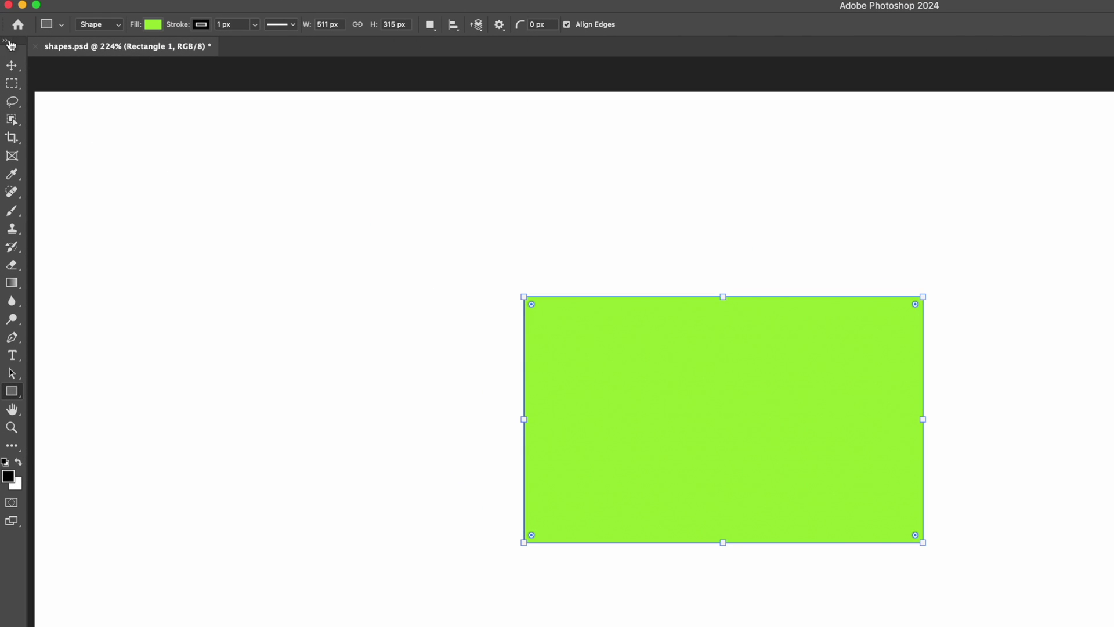
With the Move tool, drag the rectangle lower to X 871.5, Y 465.5 px, rotation back at 0°.
{"action": "left_click", "coordinate": [11, 65]}
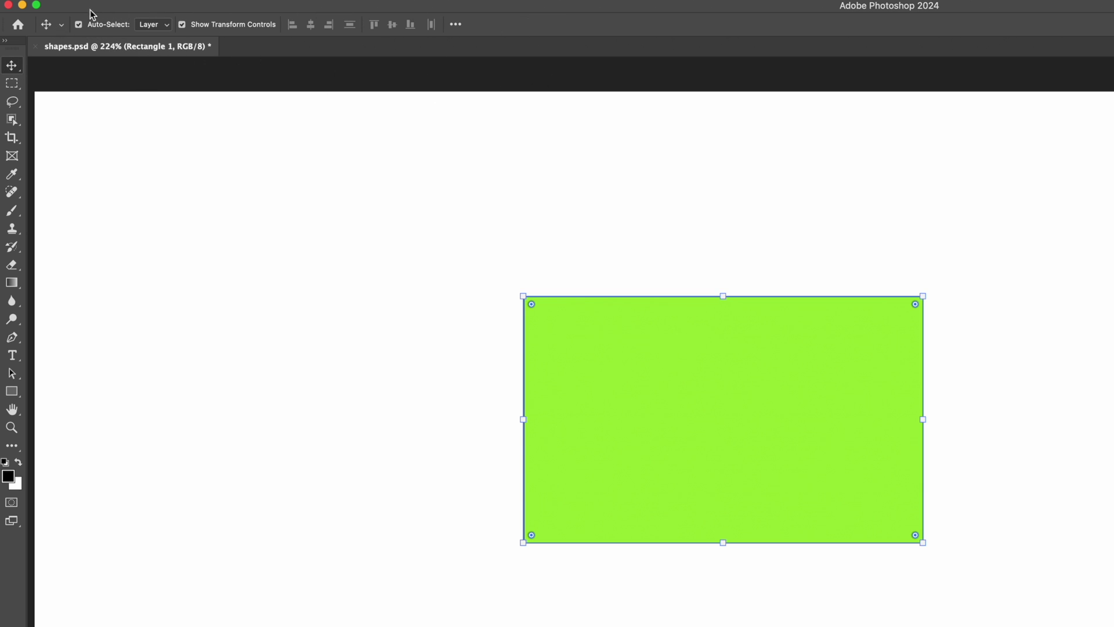
{"action": "left_click_drag", "start_coordinate": [741, 410], "coordinate": [734, 446]}
{"action": "mouse_move", "coordinate": [928, 323]}
{"action": "left_mouse_down"}
{"action": "mouse_move", "coordinate": [906, 298]}
{"action": "mouse_move", "coordinate": [926, 324]}
{"action": "left_mouse_up"}
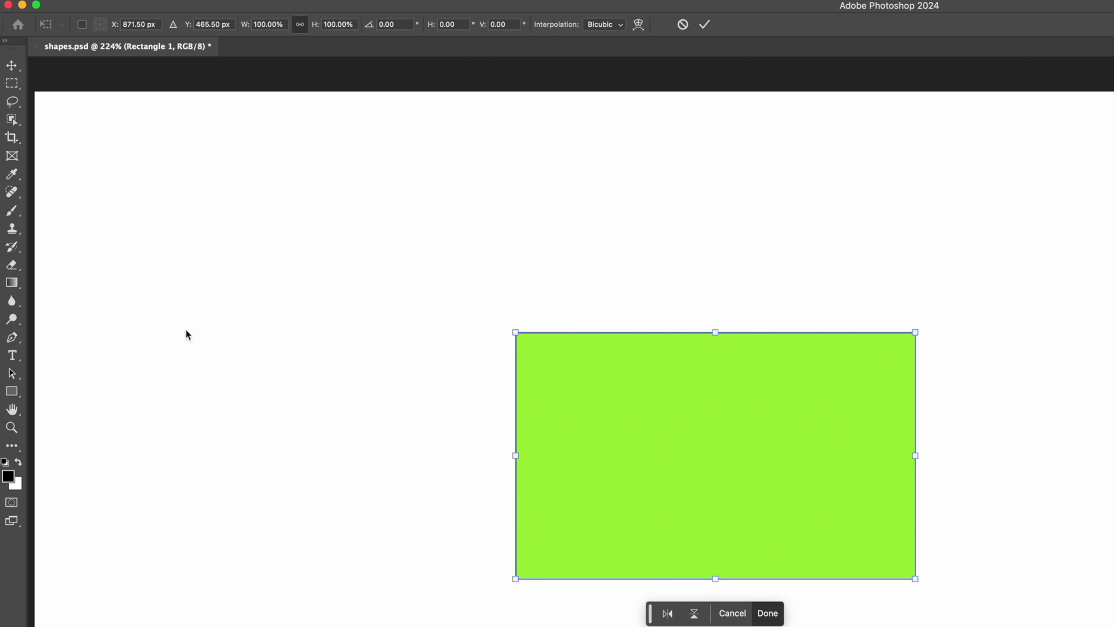
Commit the transform and set the rectangle's stroke width to 12.87 px.
{"action": "left_click", "coordinate": [12, 391]}
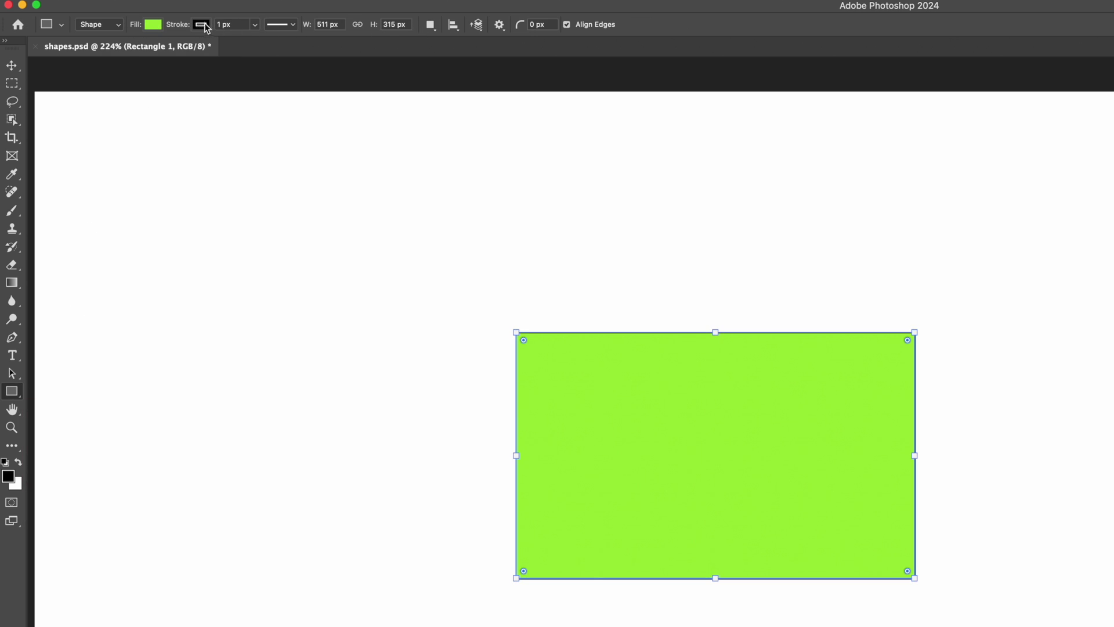
{"action": "left_click", "coordinate": [153, 25]}
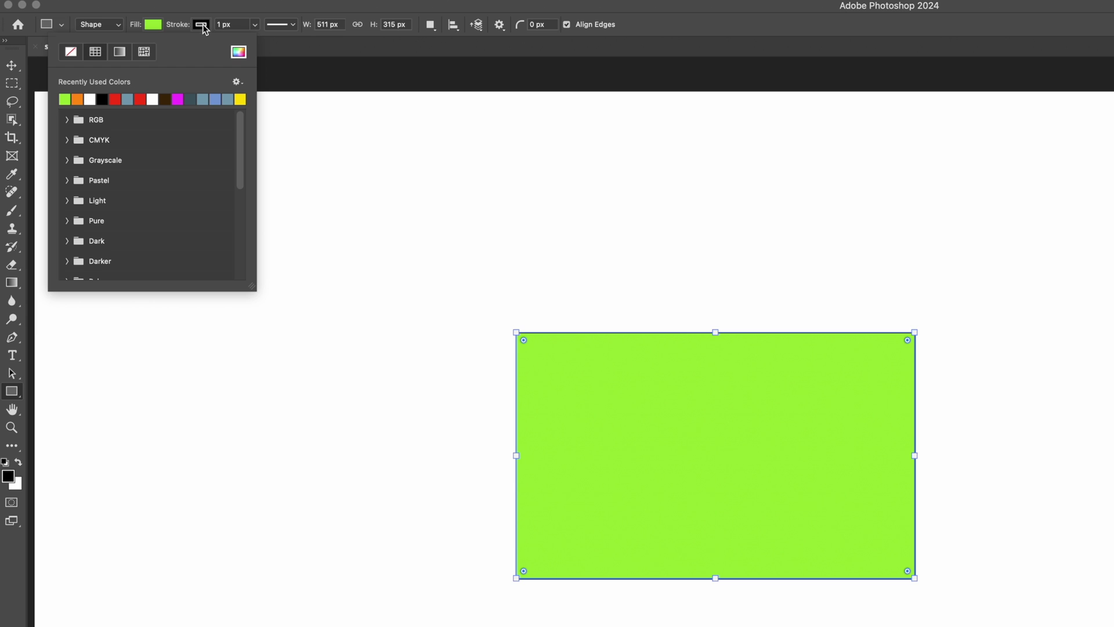
{"action": "left_click", "coordinate": [201, 25]}
{"action": "left_click", "coordinate": [240, 26]}
{"action": "left_click", "coordinate": [254, 24]}
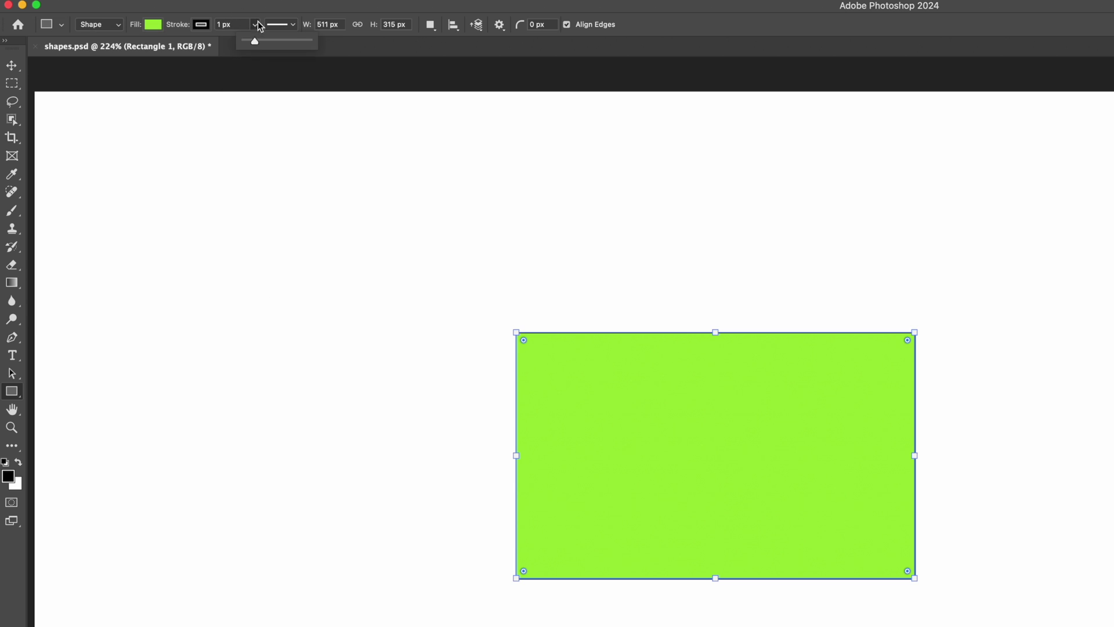
{"action": "left_click_drag", "start_coordinate": [242, 40], "coordinate": [255, 40]}
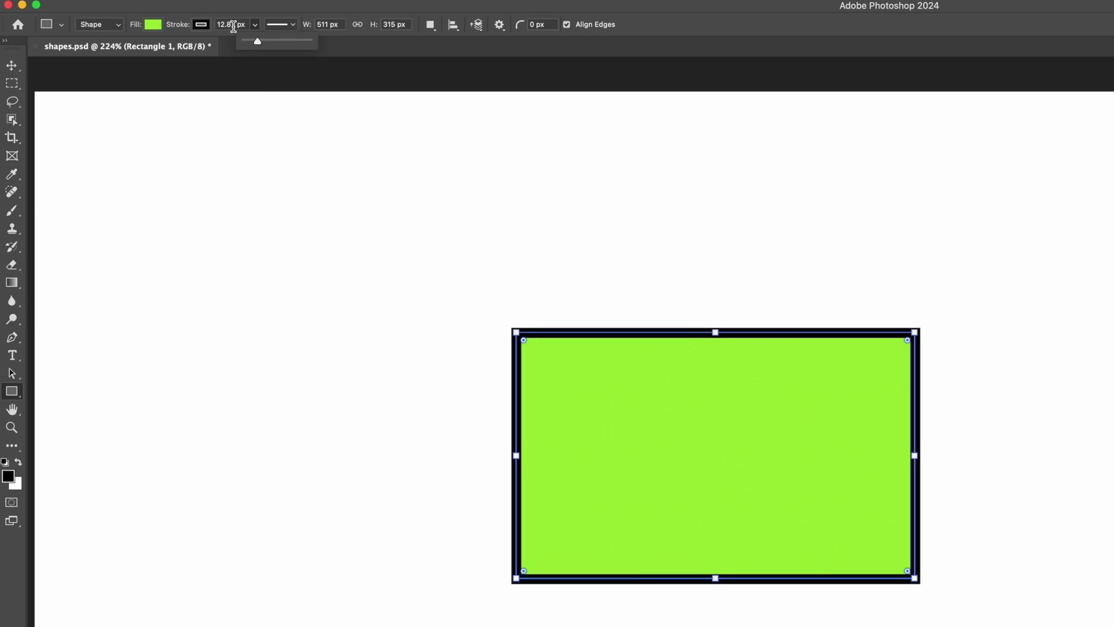
Set the stroke colour to dark green using the Color Picker.
{"action": "left_click", "coordinate": [201, 25]}
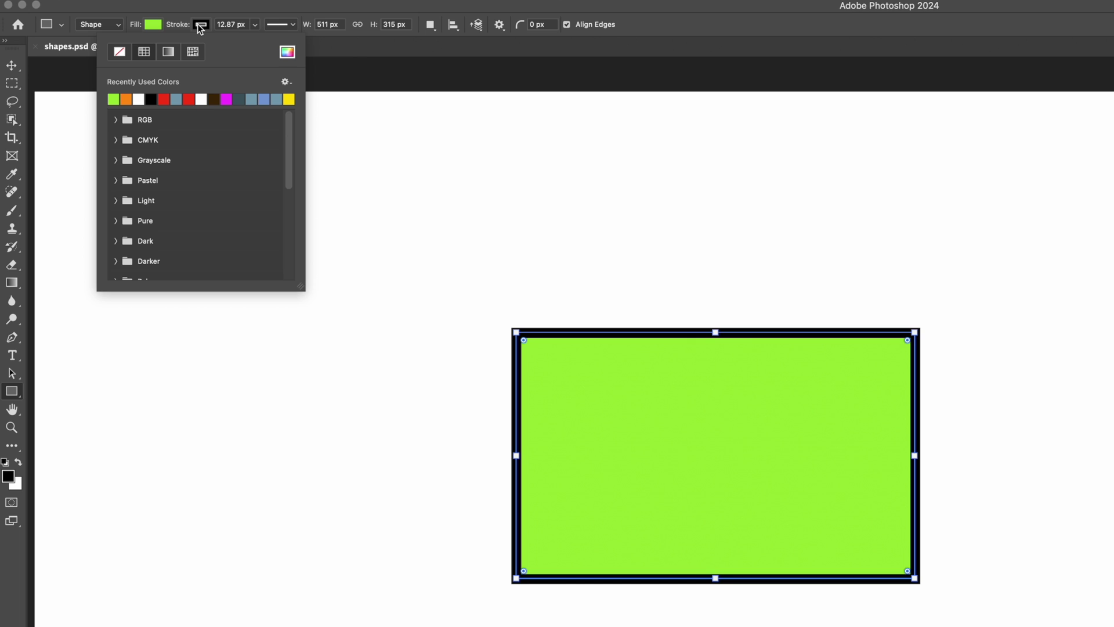
{"action": "left_click", "coordinate": [113, 99]}
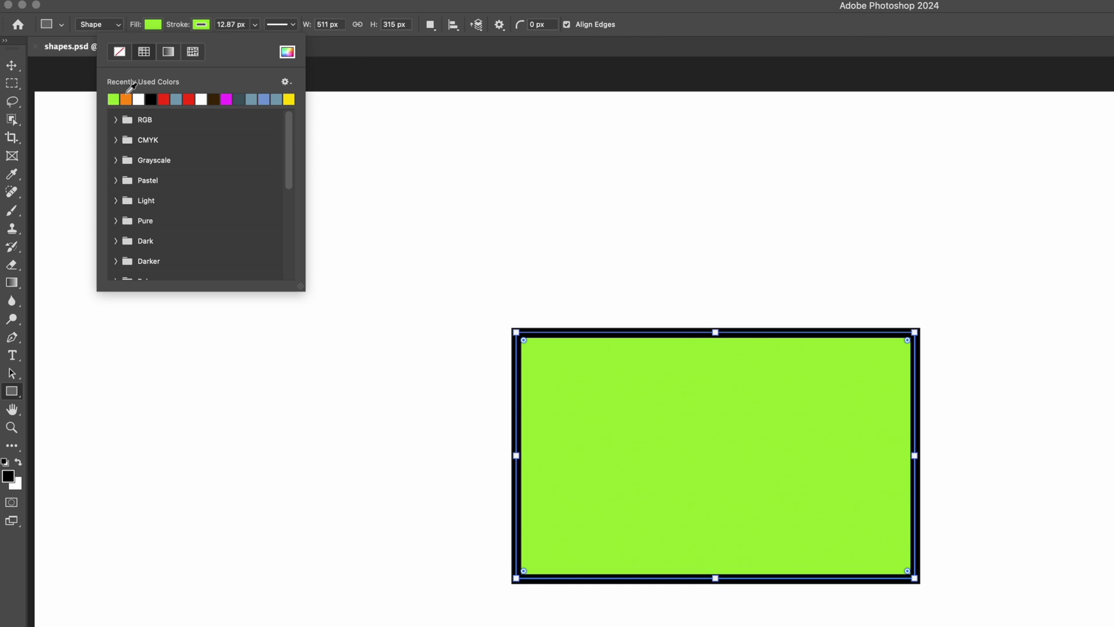
{"action": "left_click", "coordinate": [288, 52]}
{"action": "left_click_drag", "start_coordinate": [851, 410], "coordinate": [842, 473]}
{"action": "left_click", "coordinate": [1034, 383]}
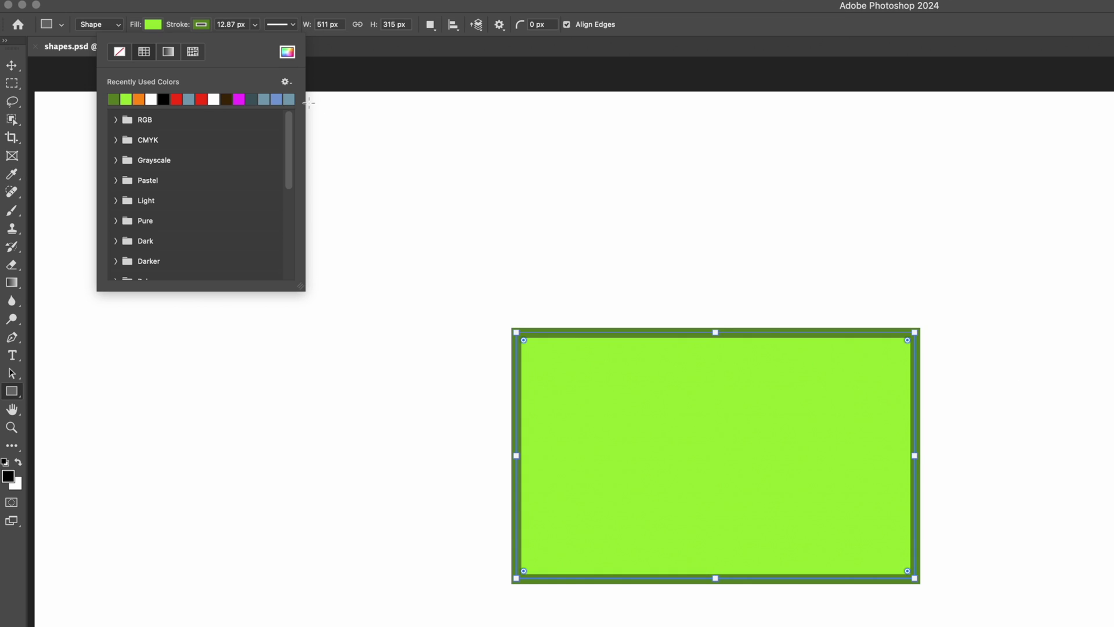
{"action": "left_click", "coordinate": [309, 102]}
{"action": "key", "text": "v"}
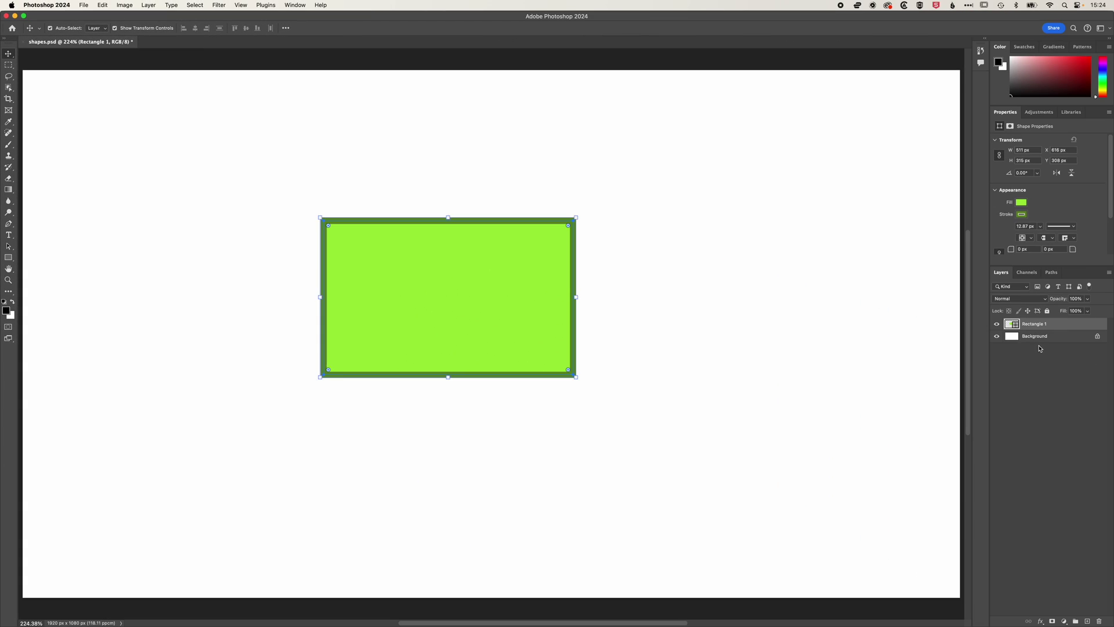
{"action": "left_click", "coordinate": [1038, 350]}
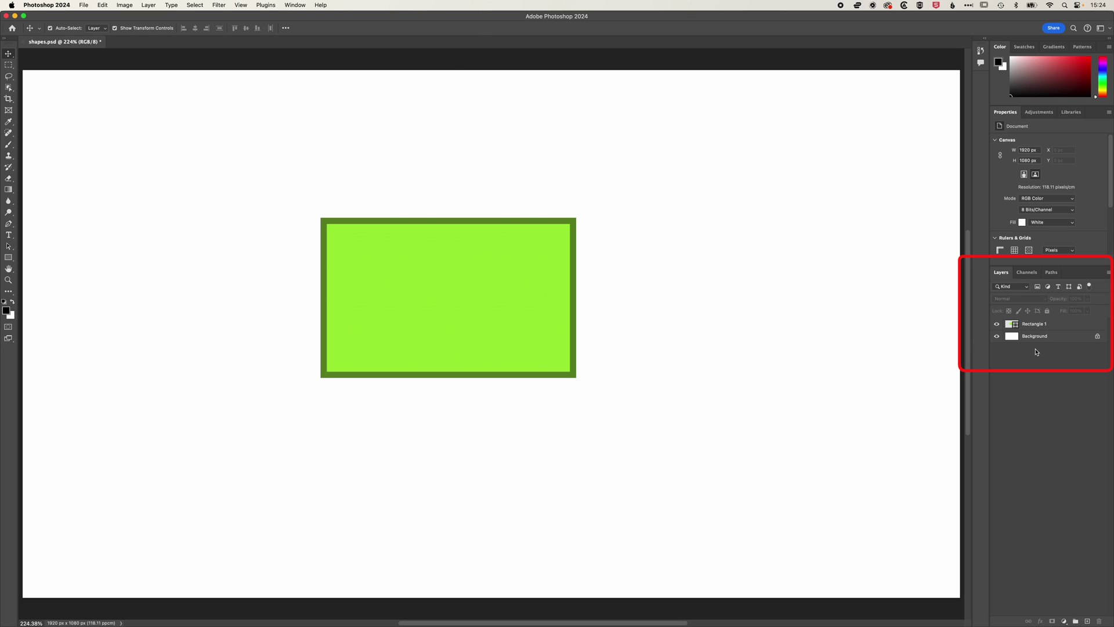
{"action": "left_click_drag", "start_coordinate": [439, 288], "coordinate": [467, 266]}
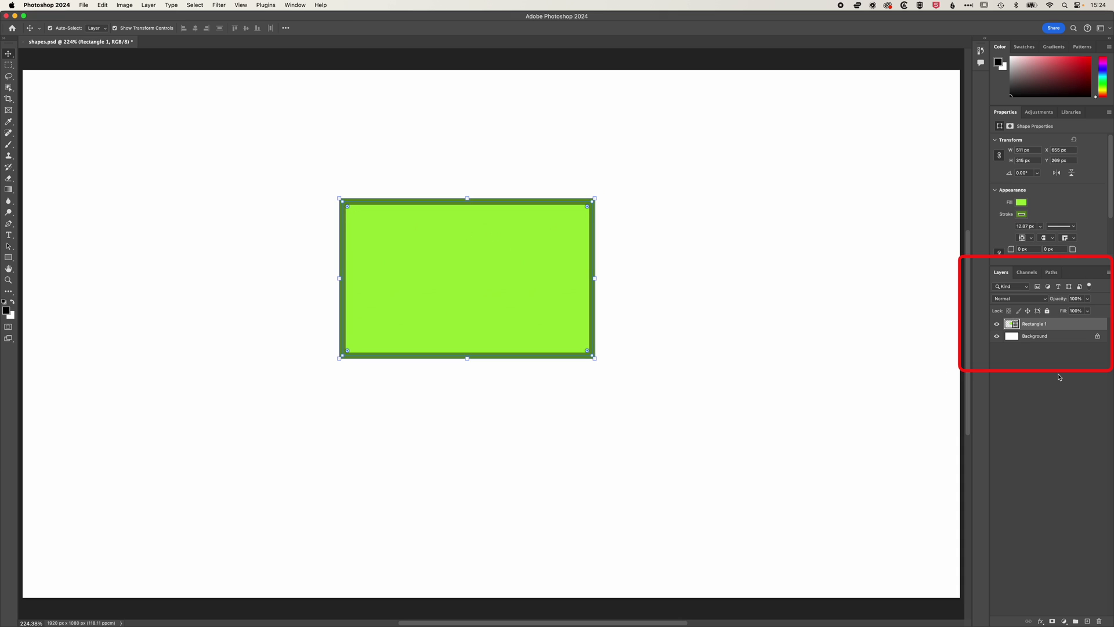
{"action": "left_click", "coordinate": [1059, 376]}
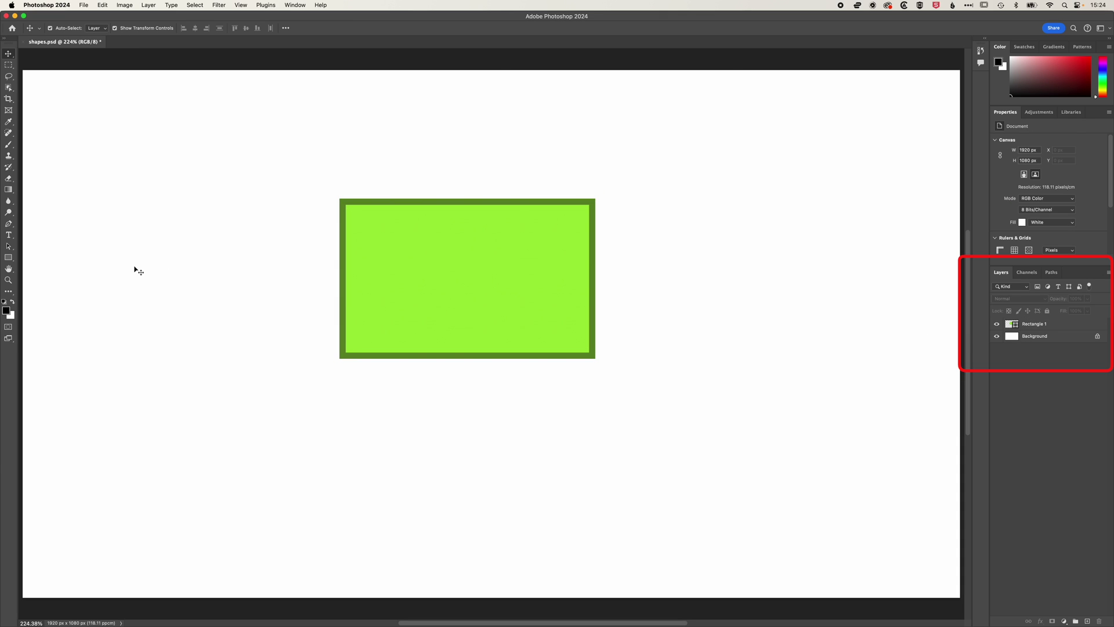
{"action": "left_click", "coordinate": [9, 259]}
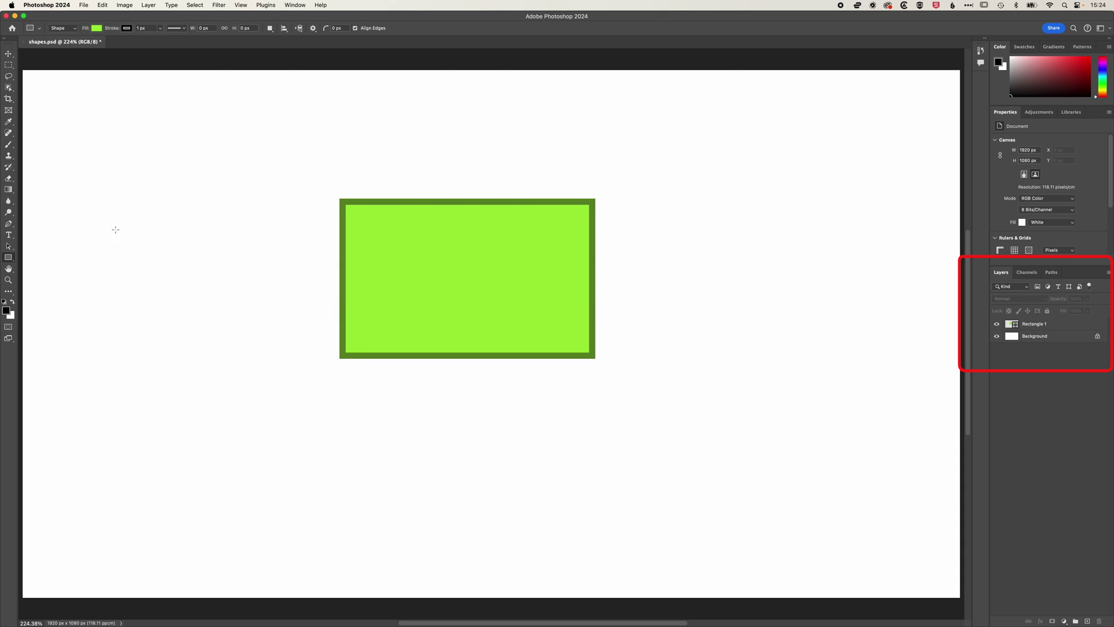
{"action": "left_click_drag", "start_coordinate": [118, 98], "coordinate": [266, 231]}
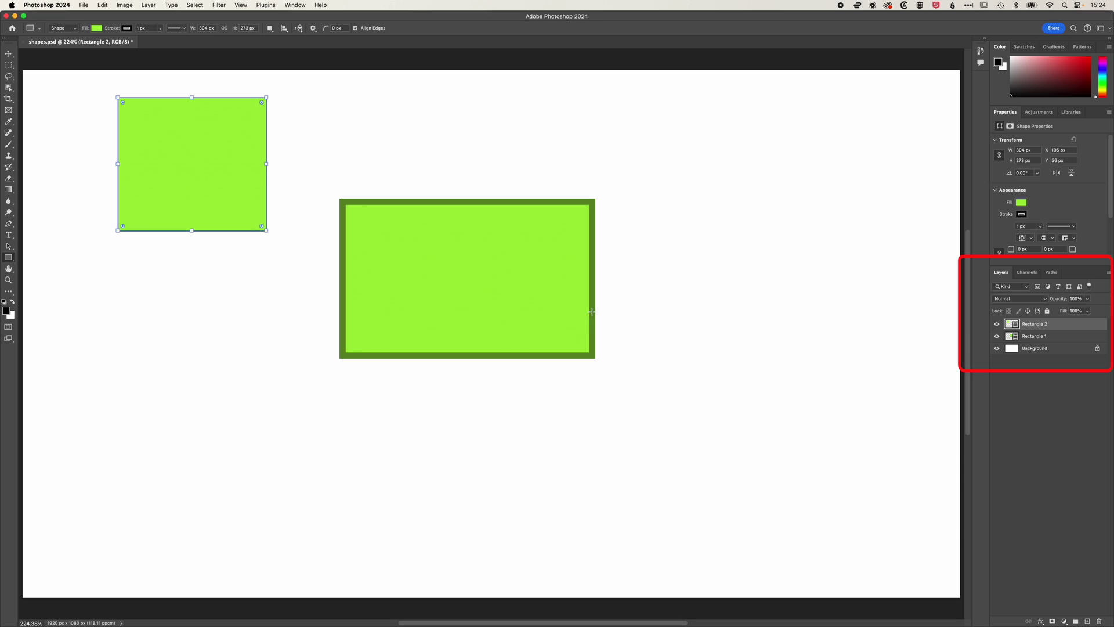
{"action": "key", "text": "super+z"}
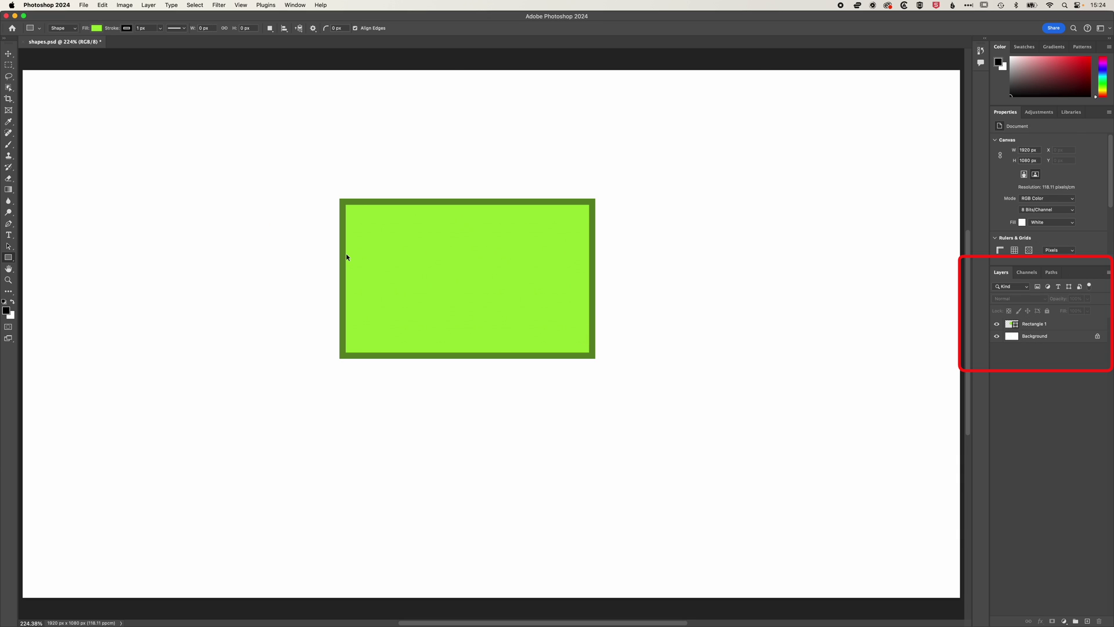
Select Rectangle 1 and change its fill to red in Properties.
{"action": "left_click", "coordinate": [8, 54]}
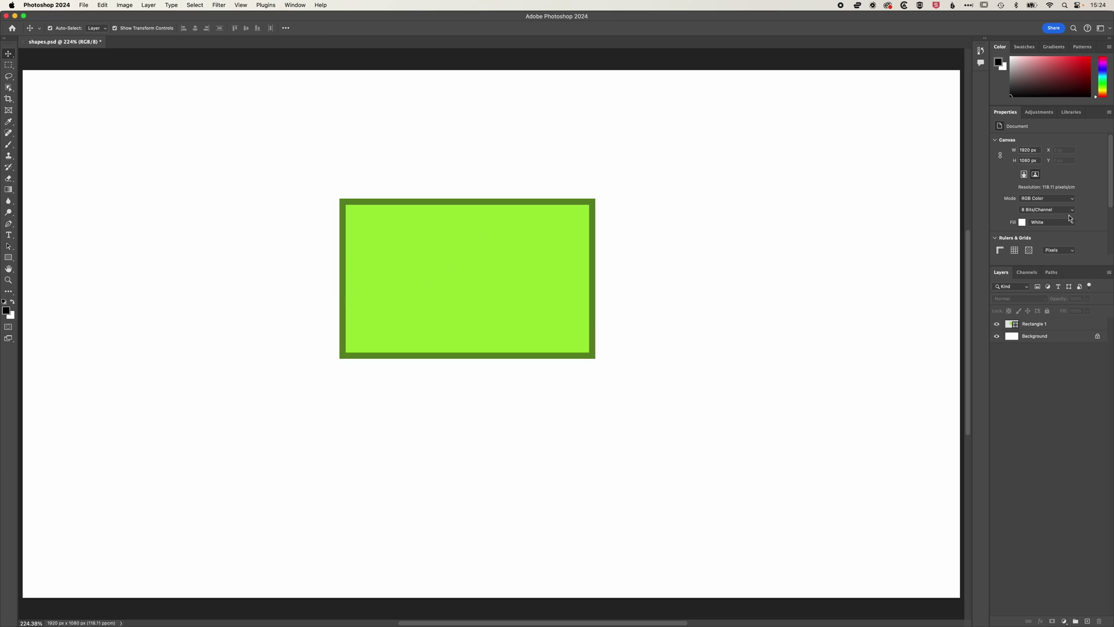
{"action": "left_click", "coordinate": [503, 290]}
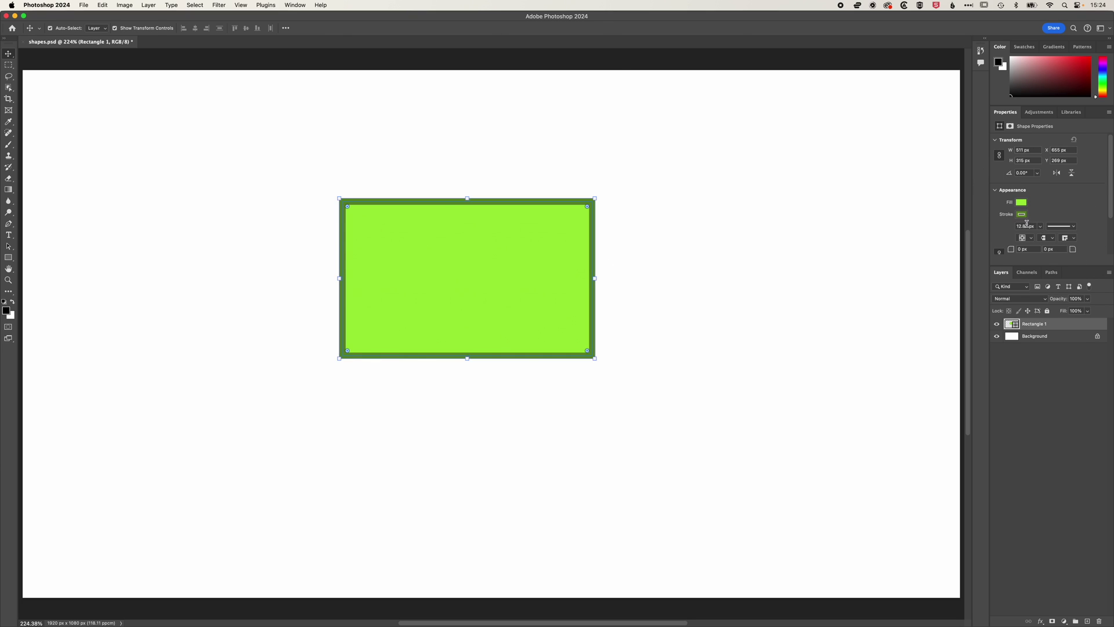
{"action": "left_click", "coordinate": [1022, 203]}
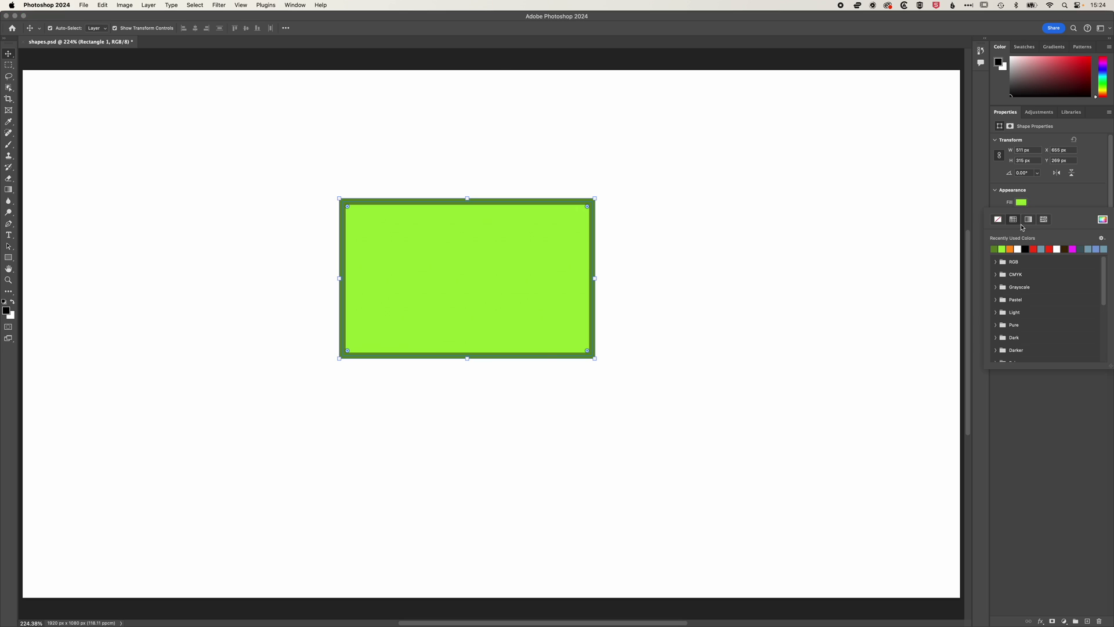
{"action": "left_click", "coordinate": [1034, 249]}
{"action": "left_click", "coordinate": [1052, 195]}
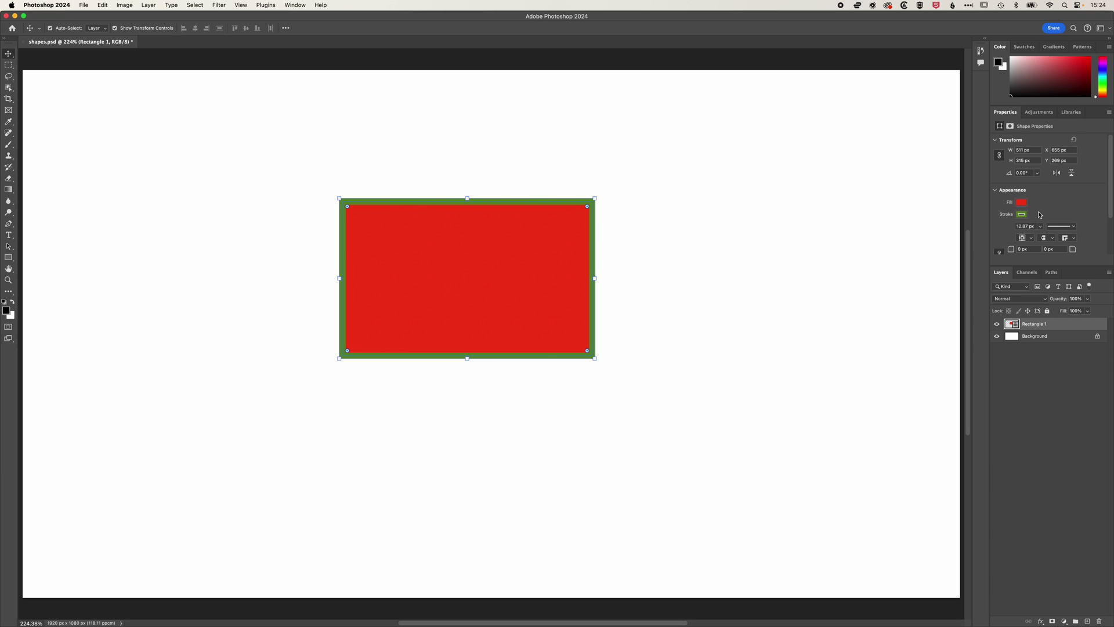
Change the rectangle's stroke colour to dark brown.
{"action": "left_click", "coordinate": [1020, 215]}
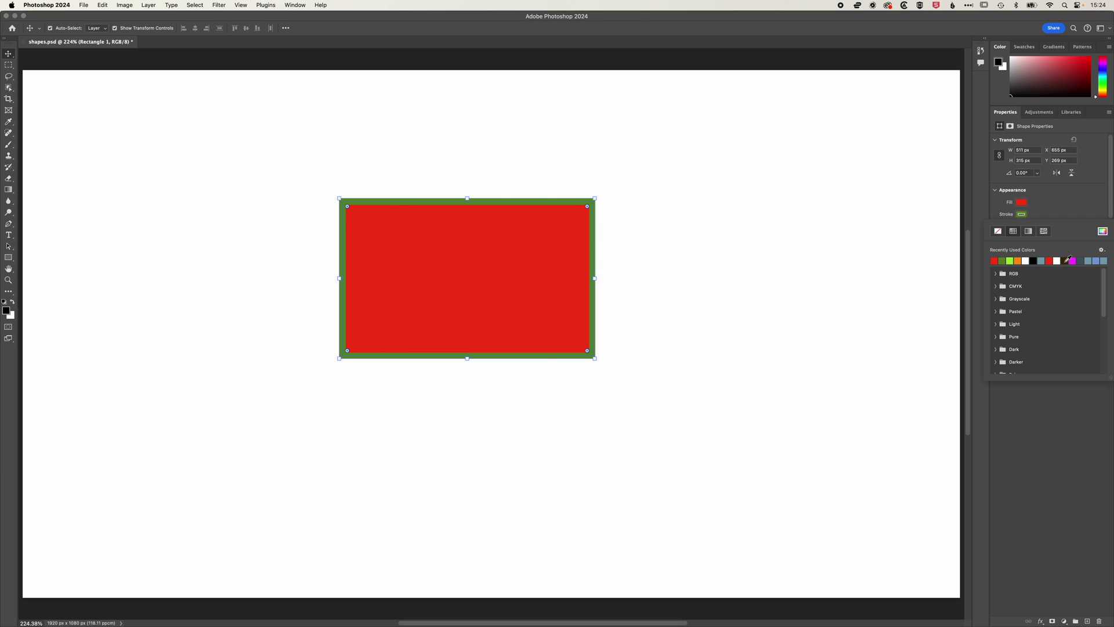
{"action": "left_click", "coordinate": [1068, 261]}
{"action": "left_click", "coordinate": [1037, 215]}
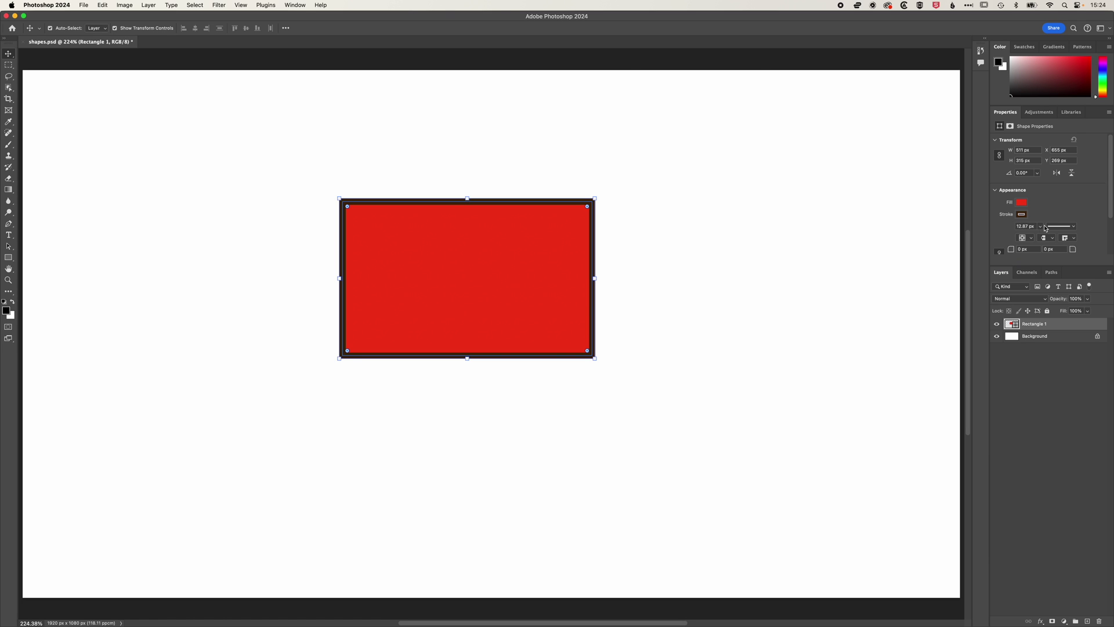
{"action": "left_click", "coordinate": [1040, 226]}
Drag the stroke width slider down until the stroke reads 0.59 px.
{"action": "mouse_move", "coordinate": [1042, 238]}
{"action": "left_mouse_down"}
{"action": "mouse_move", "coordinate": [1052, 238]}
{"action": "mouse_move", "coordinate": [1019, 238]}
{"action": "left_mouse_up"}
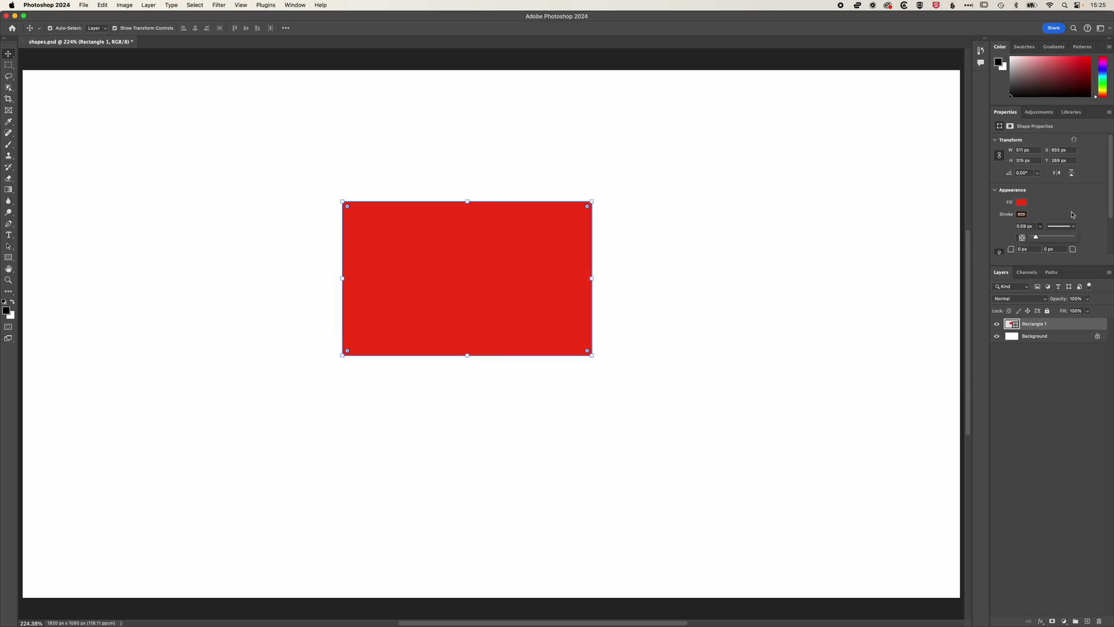
Restore the stroke width to 12.87 px and try the dashed and dotted line presets.
{"action": "left_click_drag", "start_coordinate": [1037, 239], "coordinate": [1043, 238]}
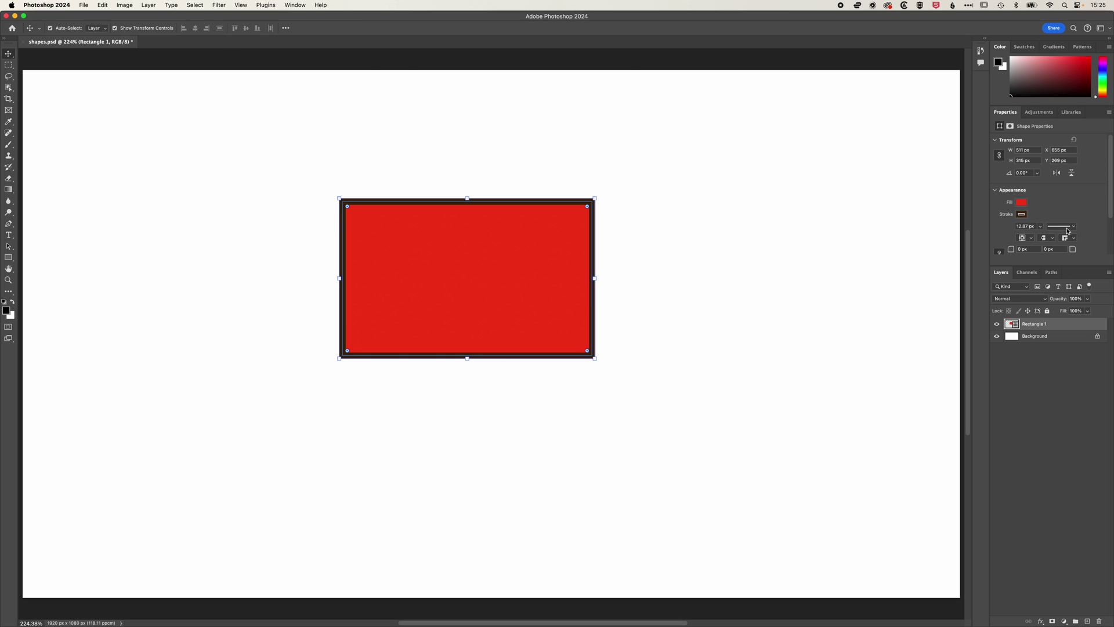
{"action": "left_click", "coordinate": [1074, 227]}
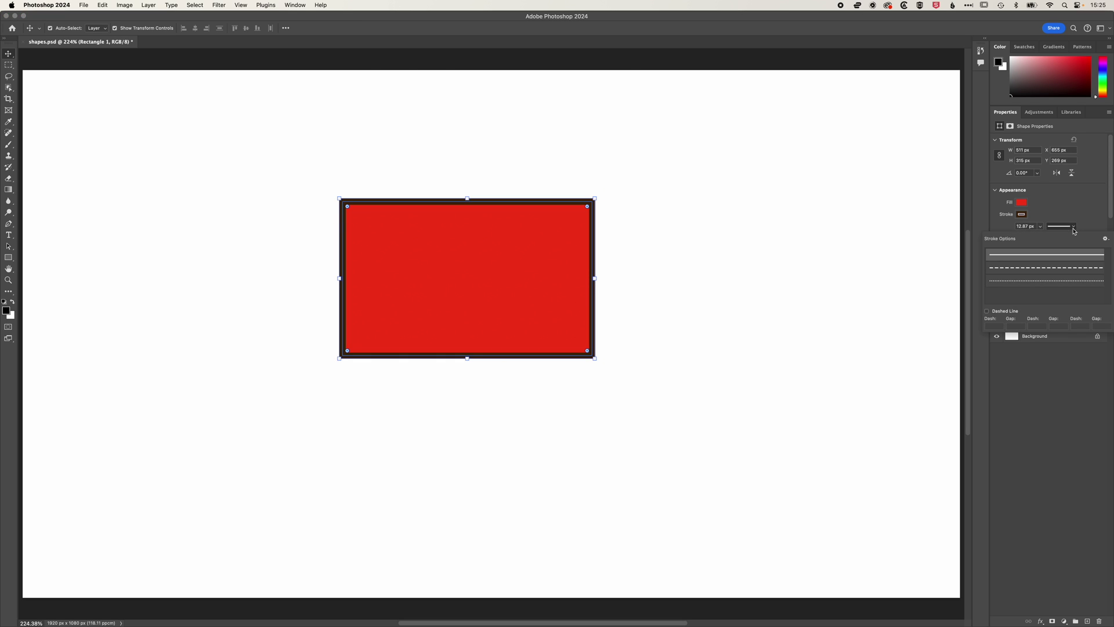
{"action": "left_click", "coordinate": [1040, 268]}
{"action": "left_click", "coordinate": [1041, 282]}
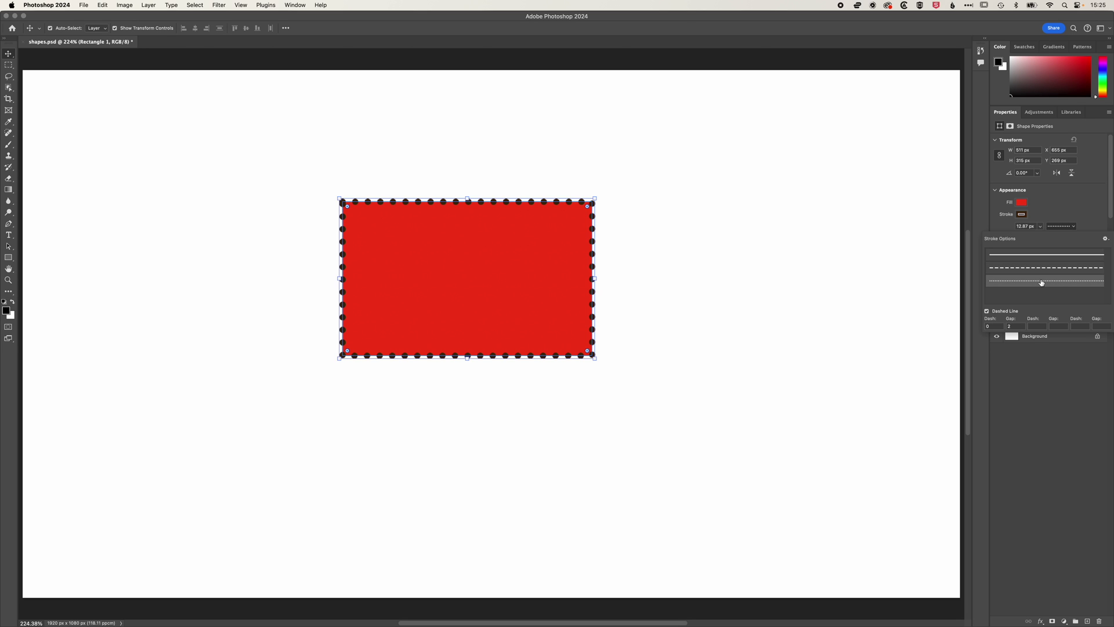
{"action": "left_click", "coordinate": [1090, 211]}
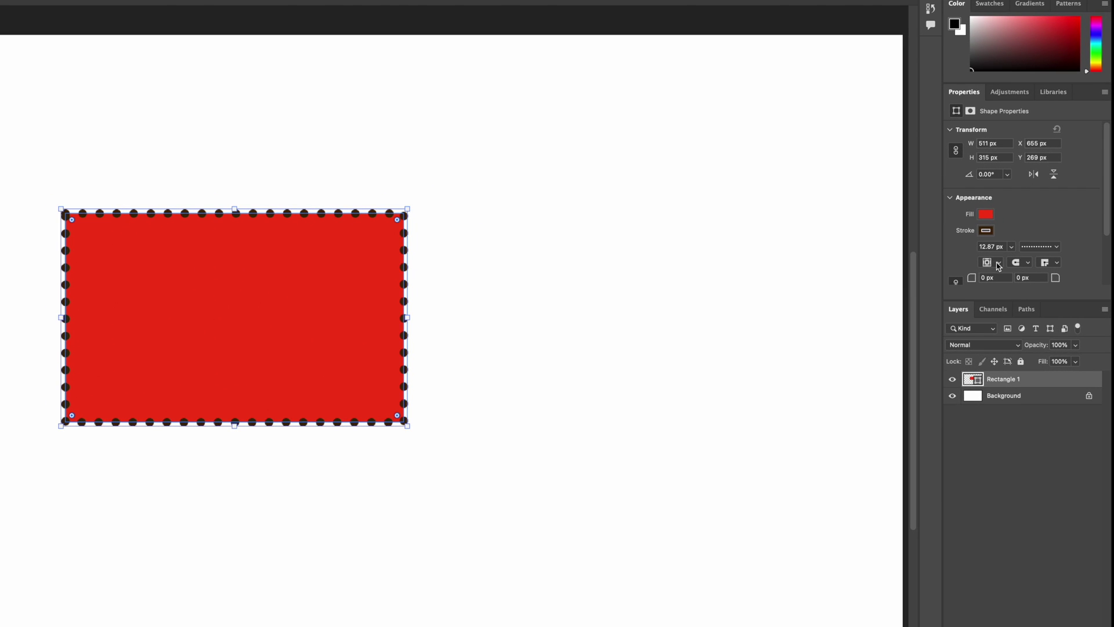
Set the stroke alignment to Outside and switch the line style back to dashed.
{"action": "left_click", "coordinate": [998, 264]}
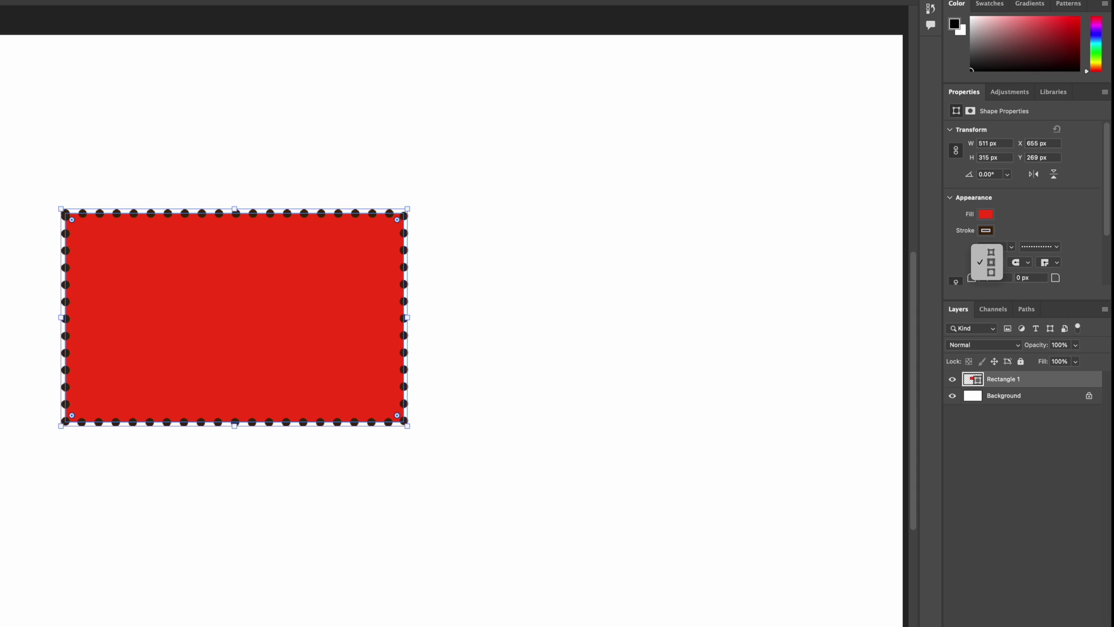
{"action": "left_click", "coordinate": [991, 253]}
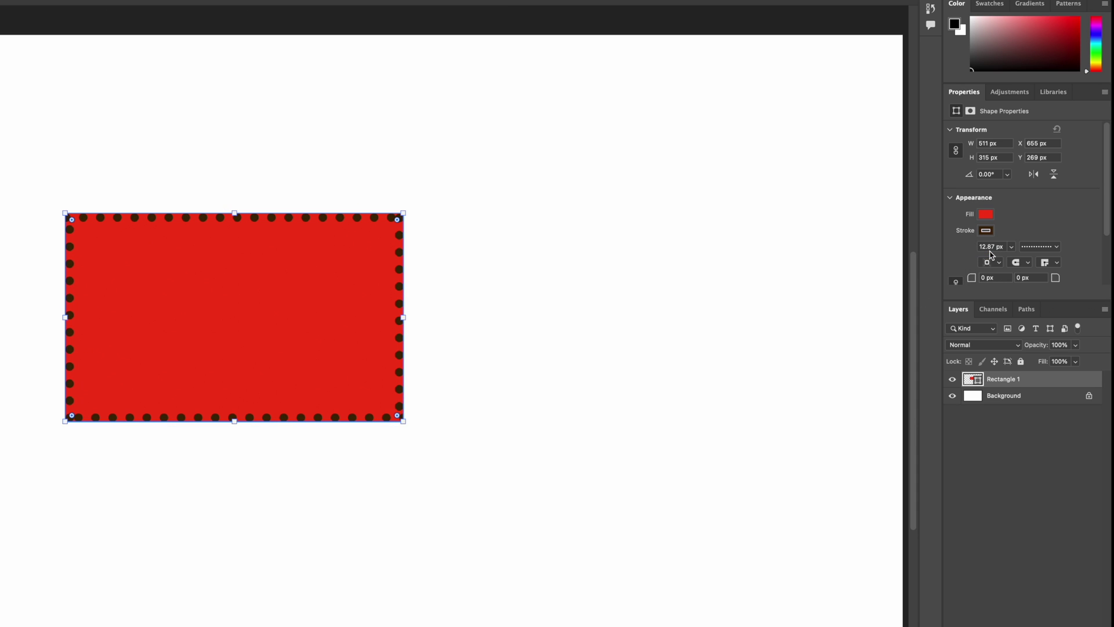
{"action": "left_click", "coordinate": [988, 262]}
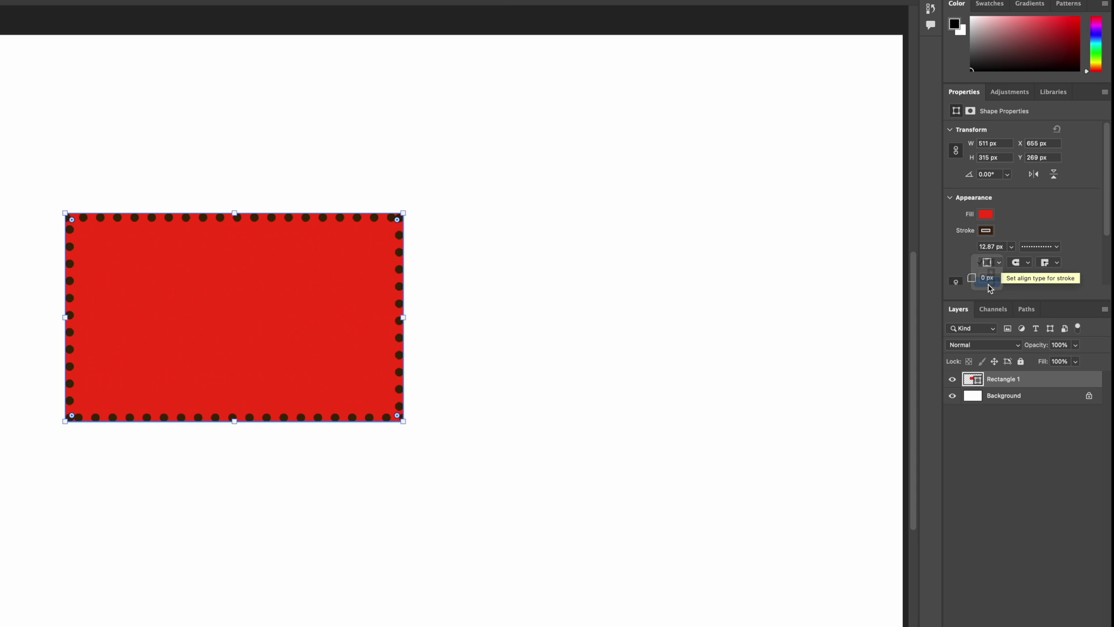
{"action": "left_click", "coordinate": [990, 287]}
{"action": "left_click", "coordinate": [1056, 246]}
{"action": "left_click", "coordinate": [1020, 302]}
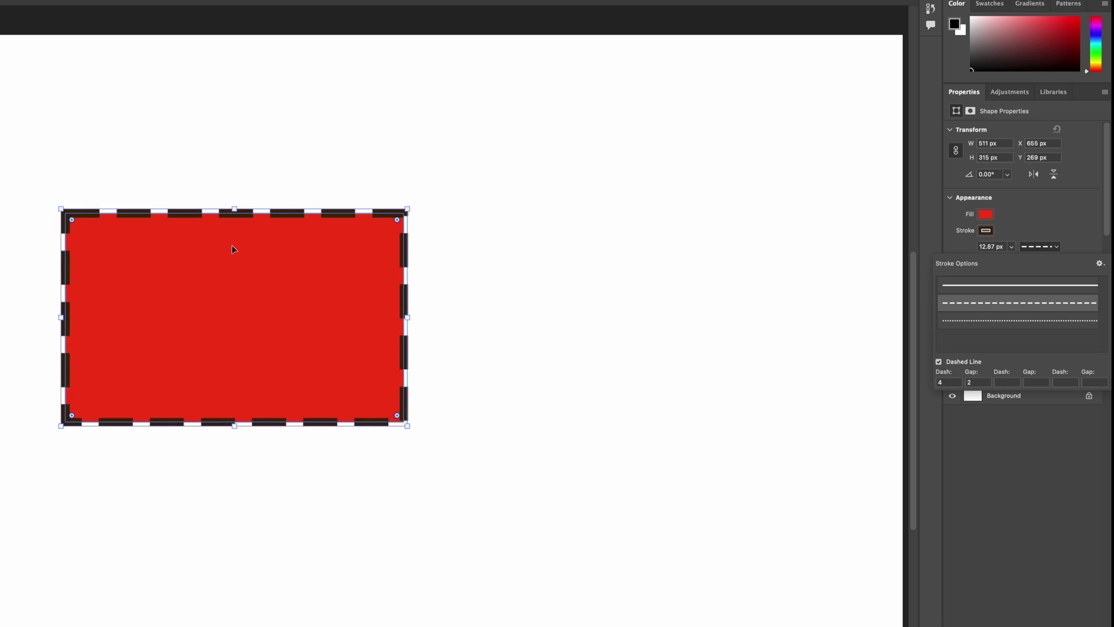
Enter a first dash pattern of 3, 2, 1, 2 in Stroke Options.
{"action": "left_click", "coordinate": [1076, 229]}
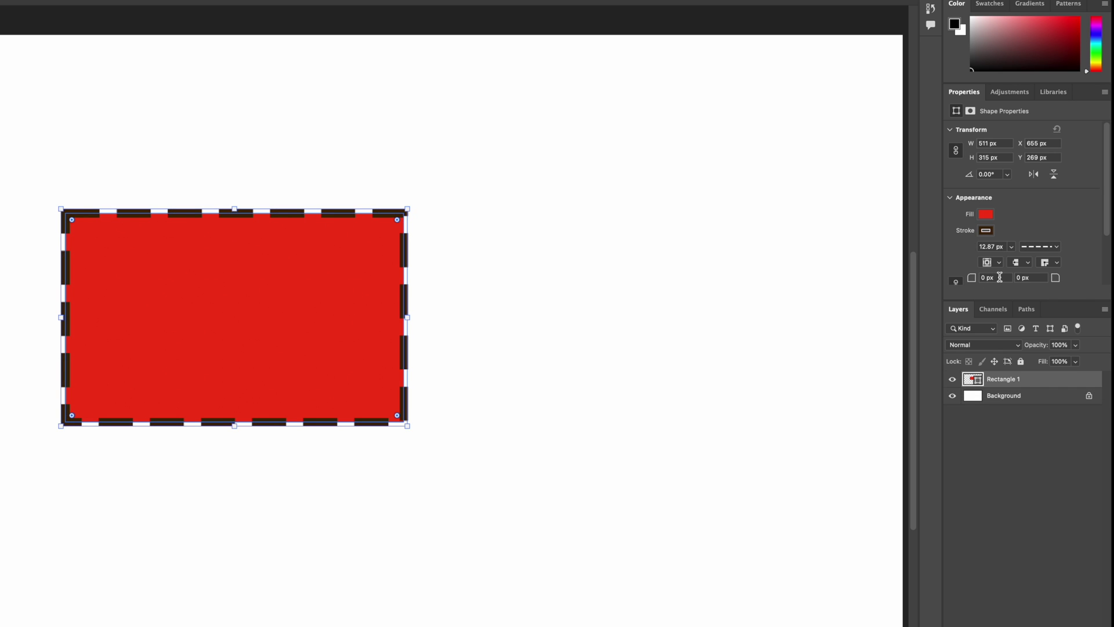
{"action": "left_click", "coordinate": [1058, 247]}
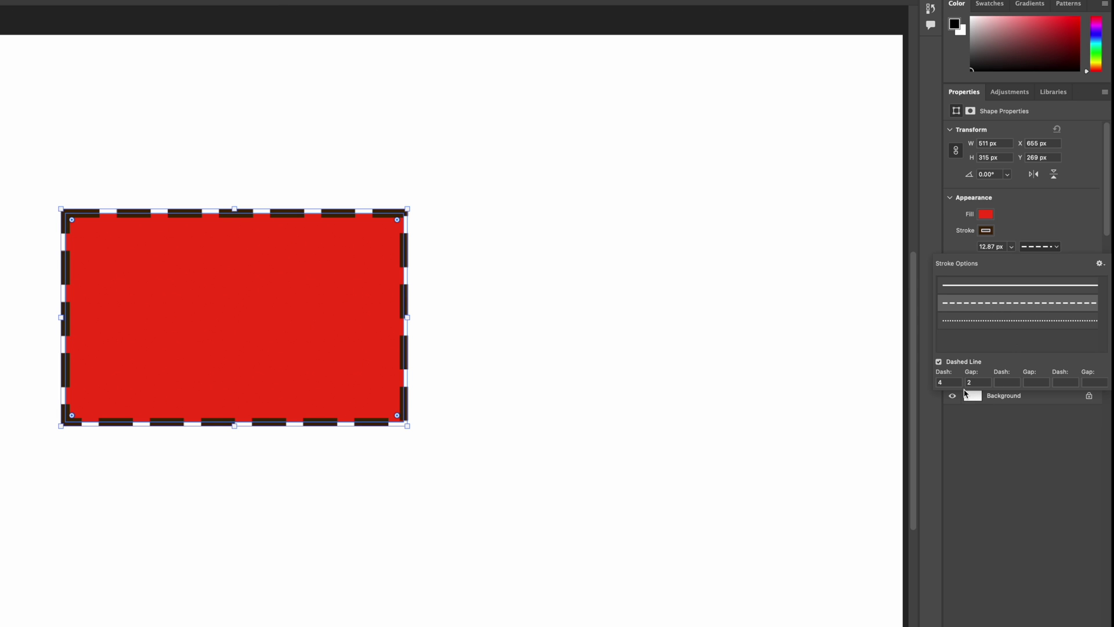
{"action": "left_click_drag", "start_coordinate": [956, 384], "coordinate": [925, 382]}
{"action": "type", "text": "3"}
{"action": "key", "text": "Tab"}
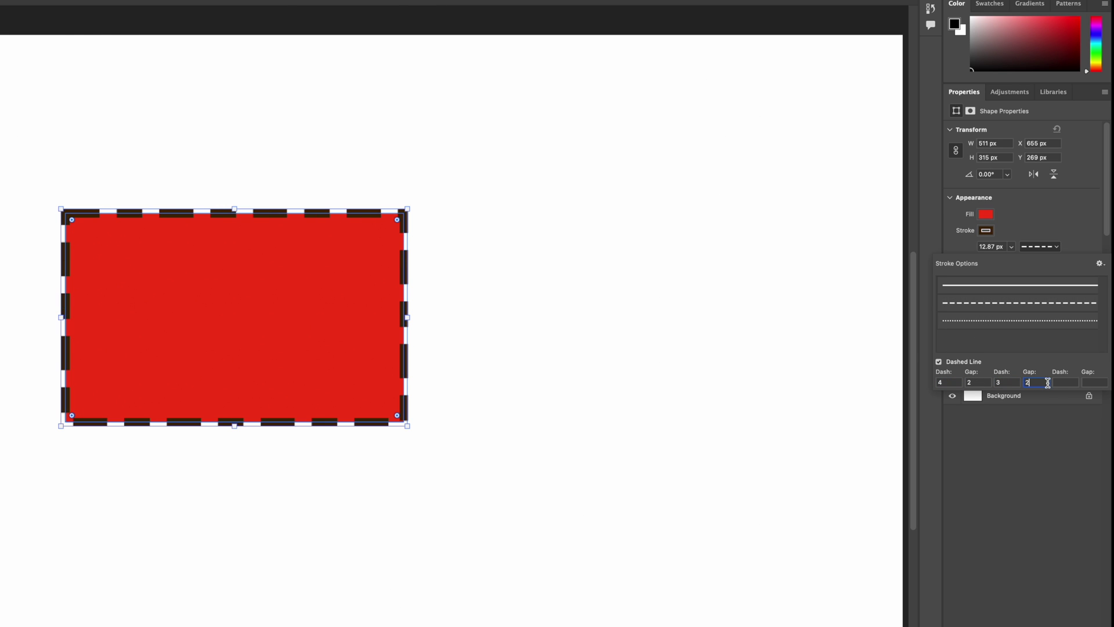
{"action": "type", "text": "2"}
{"action": "key", "text": "Tab"}
{"action": "type", "text": "1"}
{"action": "key", "text": "Tab"}
{"action": "type", "text": "2"}
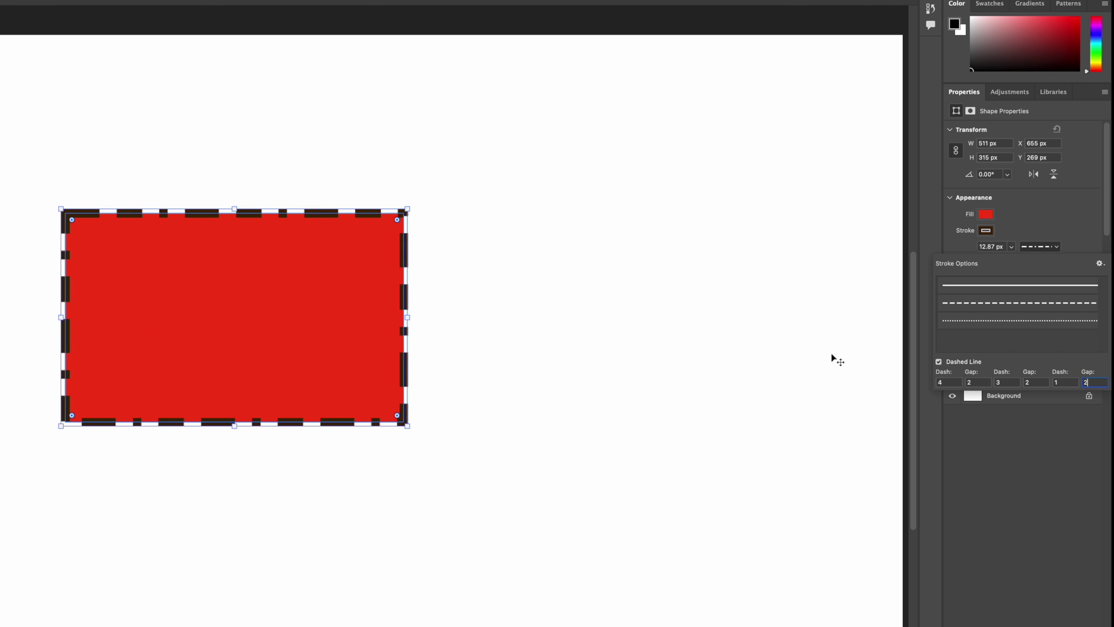
Change the dash and gap values to a repeating 1, 3 pattern.
{"action": "left_click", "coordinate": [947, 382]}
{"action": "type", "text": "1"}
{"action": "left_click", "coordinate": [976, 381]}
{"action": "type", "text": "3"}
{"action": "left_click", "coordinate": [1006, 383]}
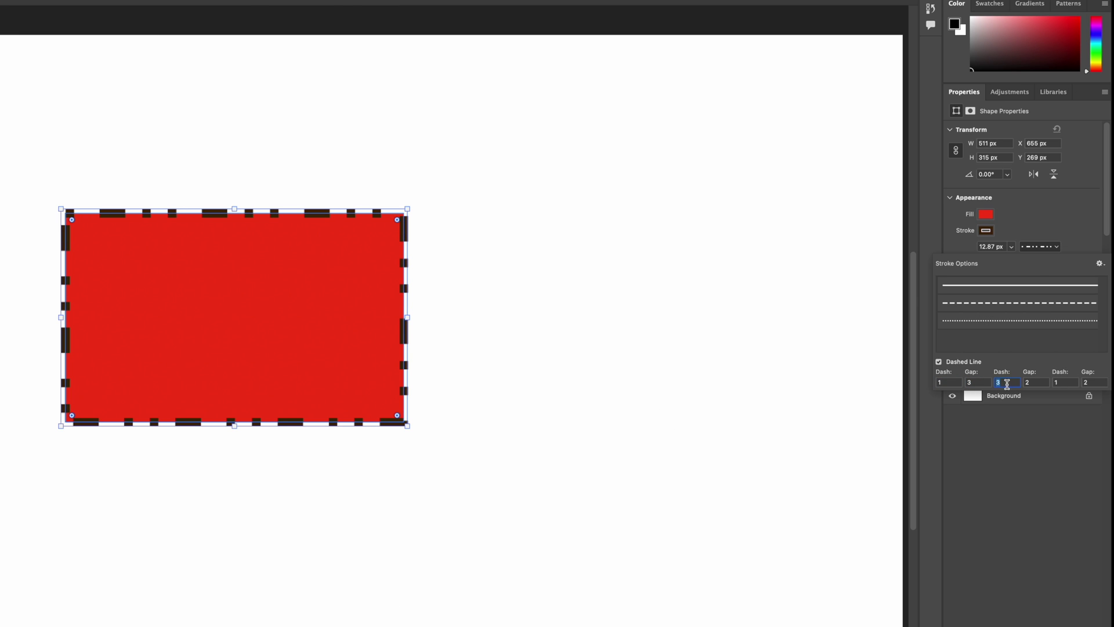
{"action": "type", "text": "1"}
{"action": "key", "text": "Tab"}
{"action": "type", "text": "3"}
{"action": "key", "text": "Tab"}
{"action": "key", "text": "Tab"}
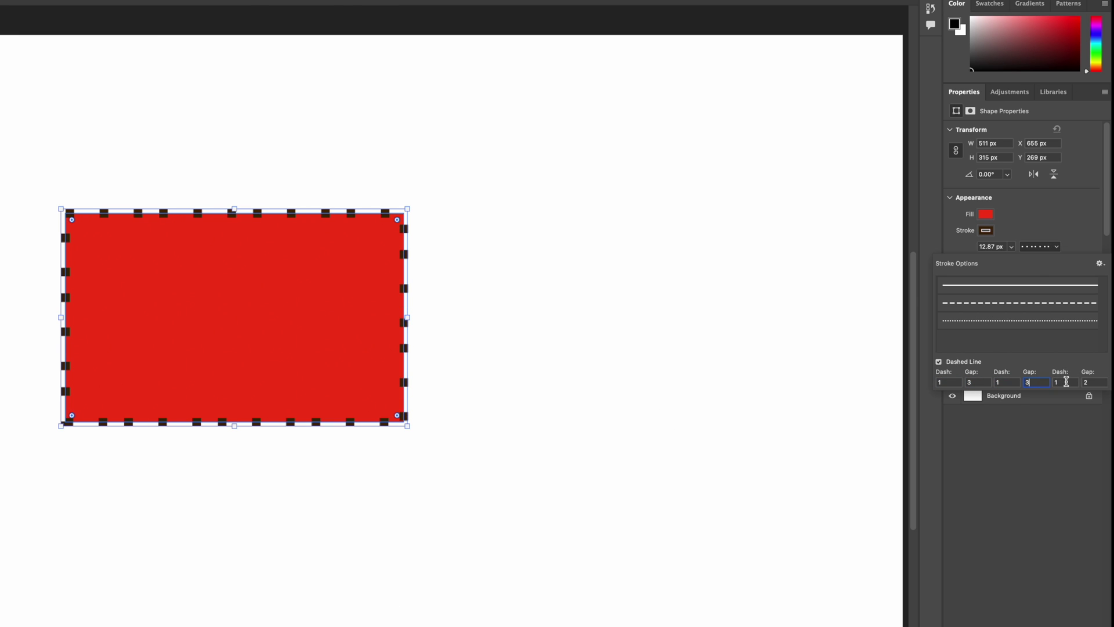
{"action": "type", "text": "3"}
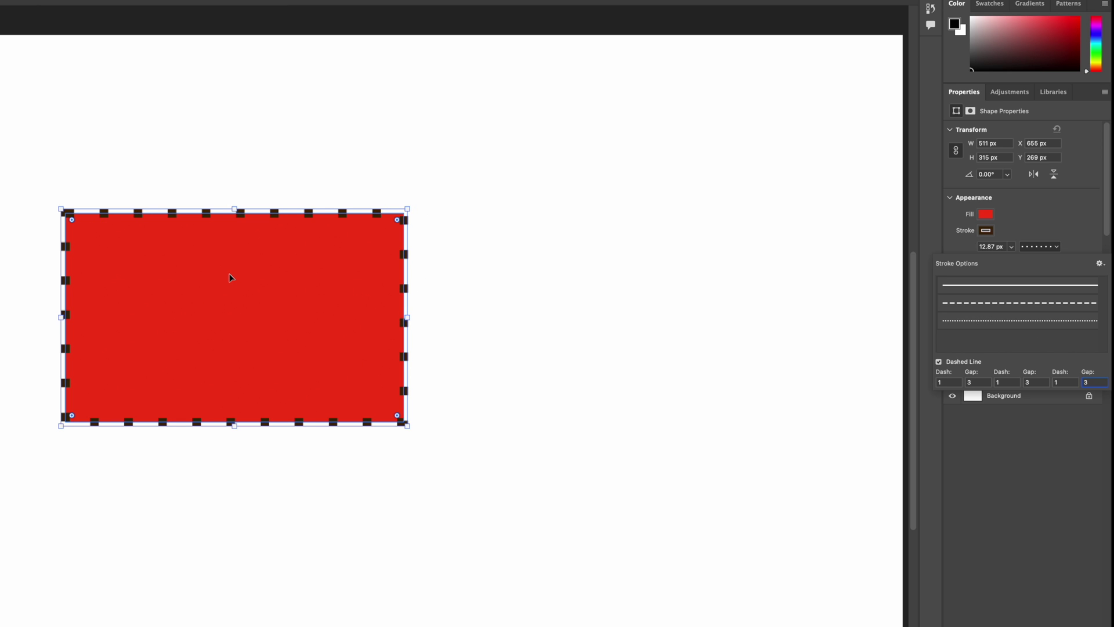
Preview the dashes, then reselect Rectangle 1 and choose the solid line preset.
{"action": "left_click", "coordinate": [0, 170]}
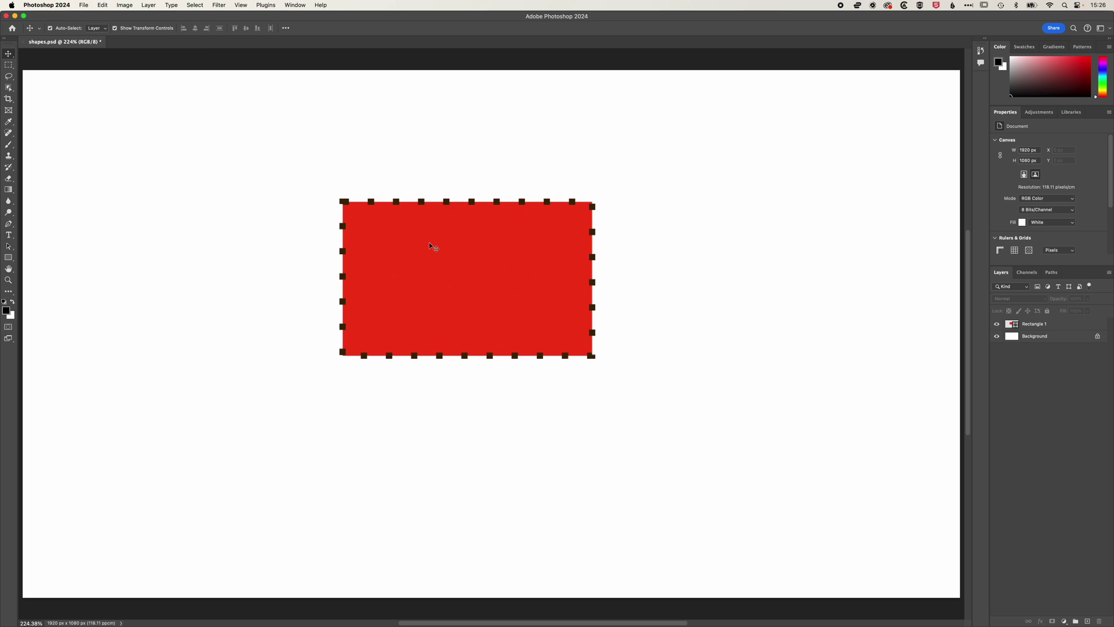
{"action": "left_click", "coordinate": [429, 242]}
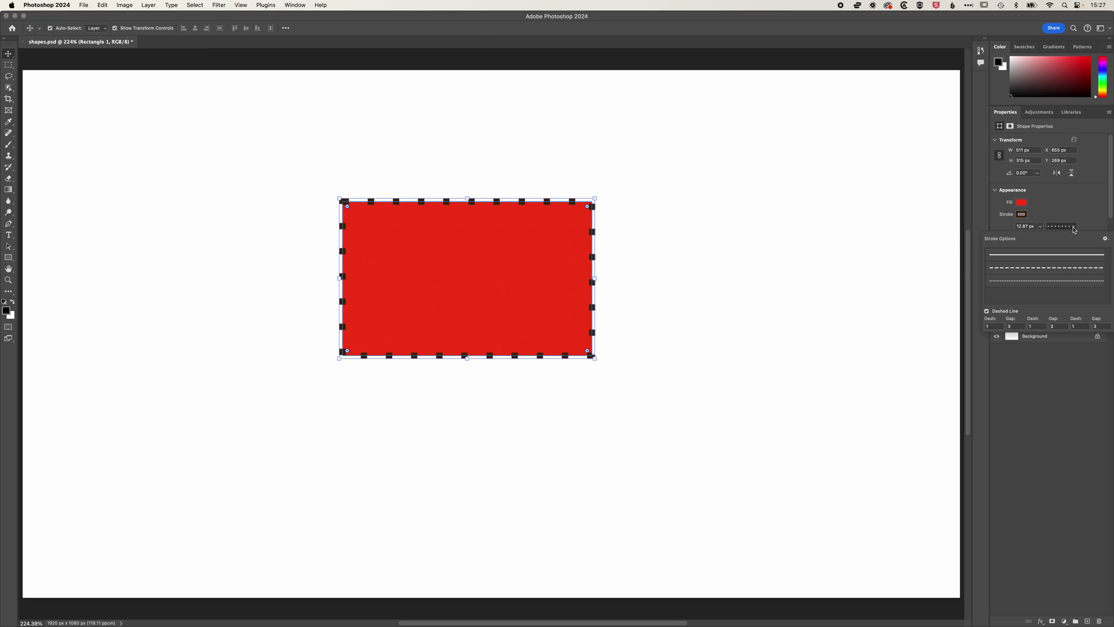
{"action": "left_click", "coordinate": [1059, 258]}
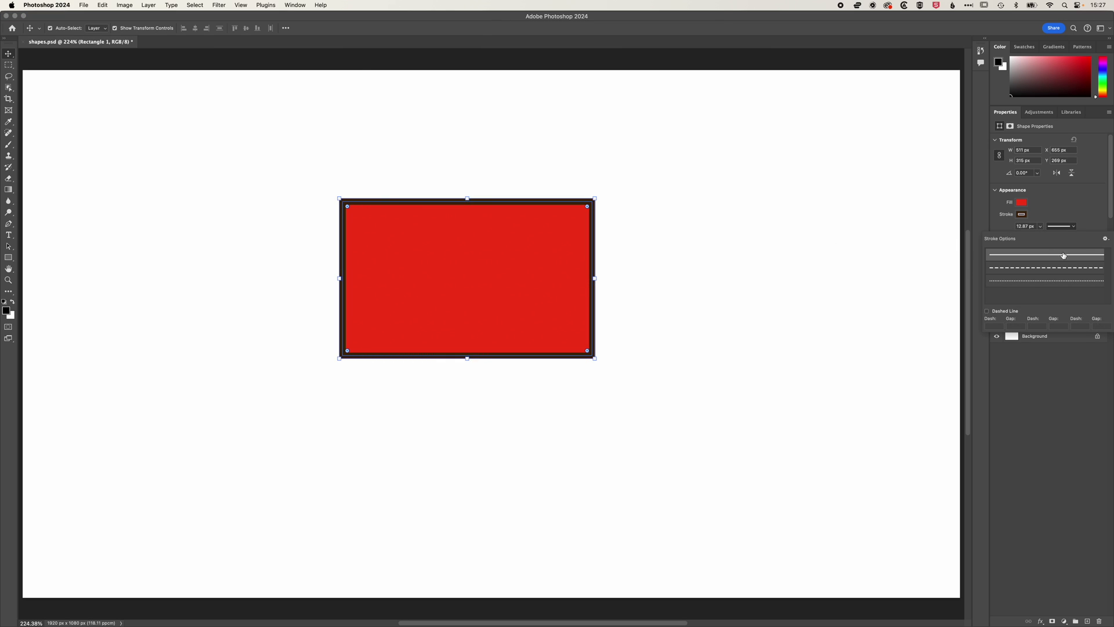
{"action": "left_click", "coordinate": [1086, 215]}
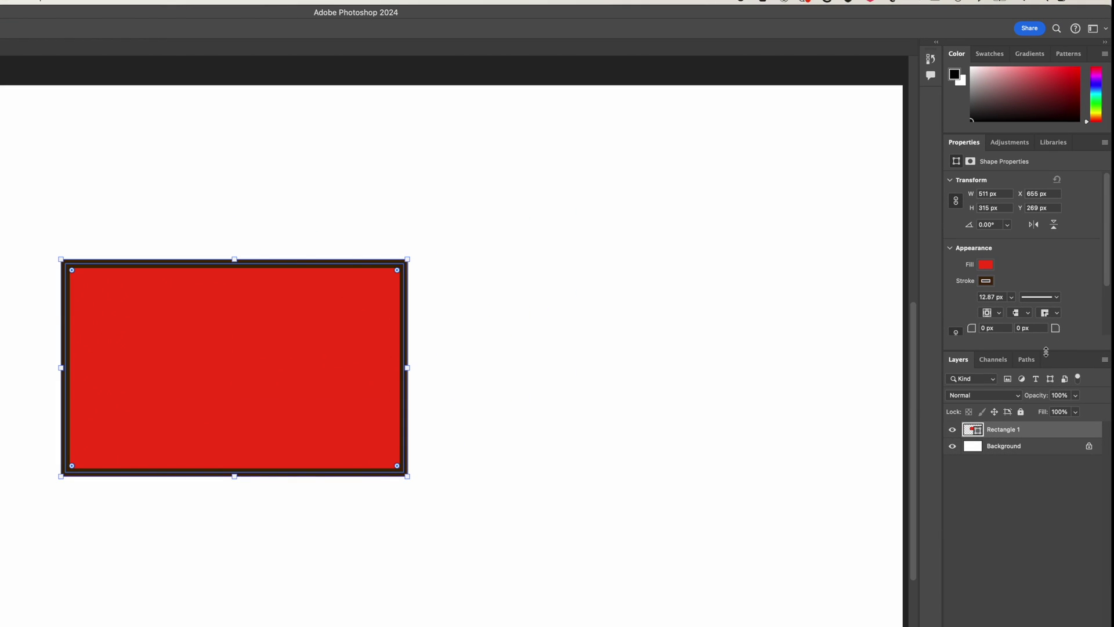
Rearrange the Color, Layers and Properties panels to give Properties more room.
{"action": "left_click_drag", "start_coordinate": [1107, 272], "coordinate": [1103, 325]}
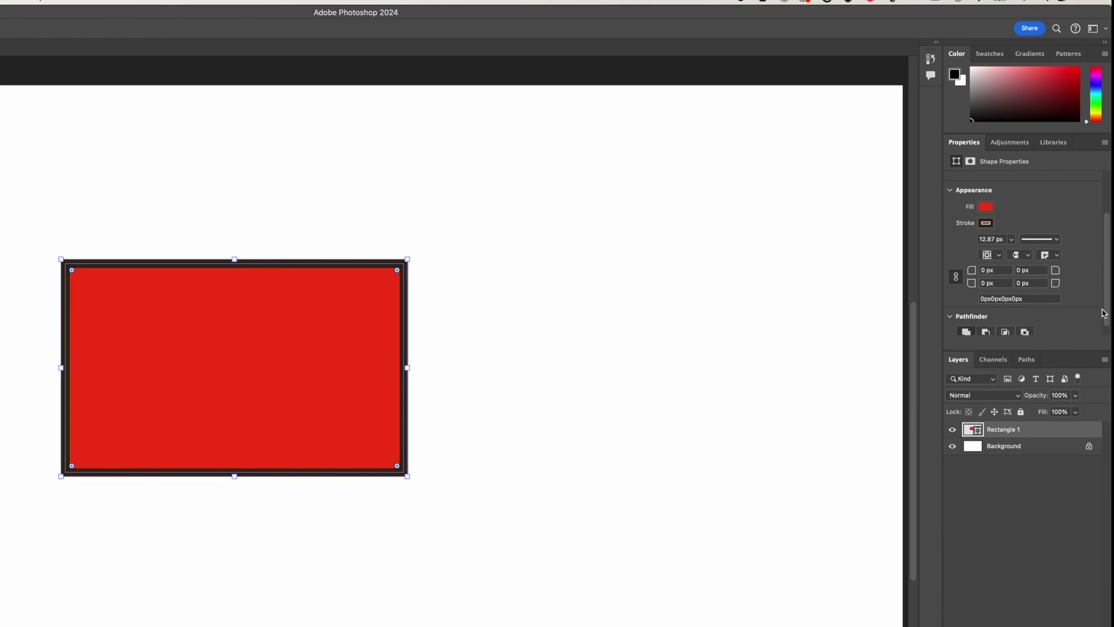
{"action": "scroll", "coordinate": [1102, 325], "scroll_direction": "up", "scroll_amount": 5}
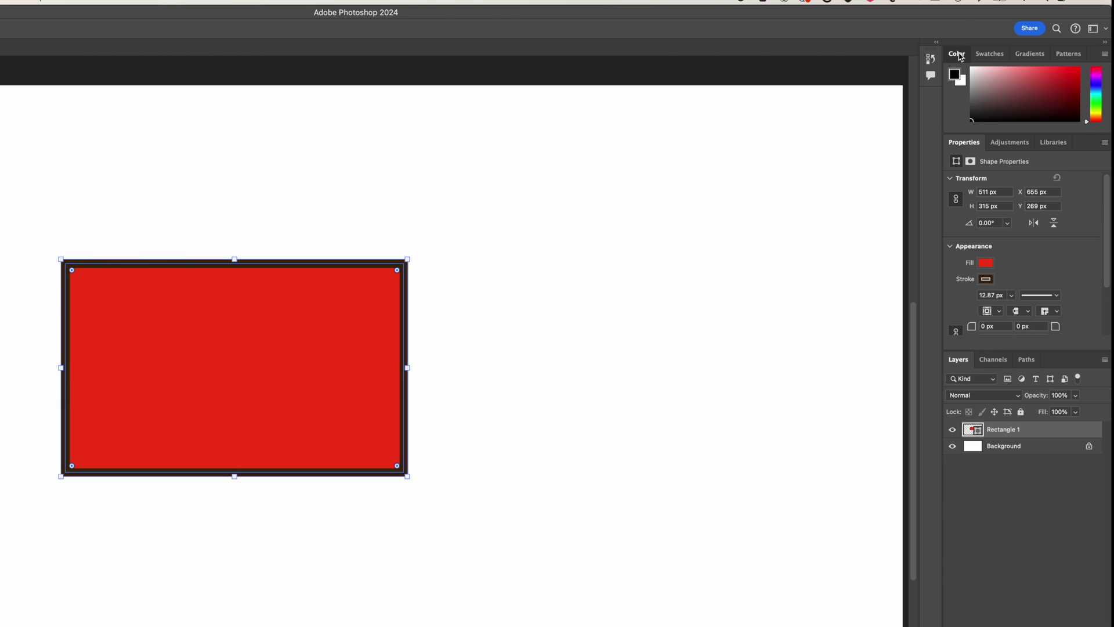
{"action": "left_click", "coordinate": [959, 54]}
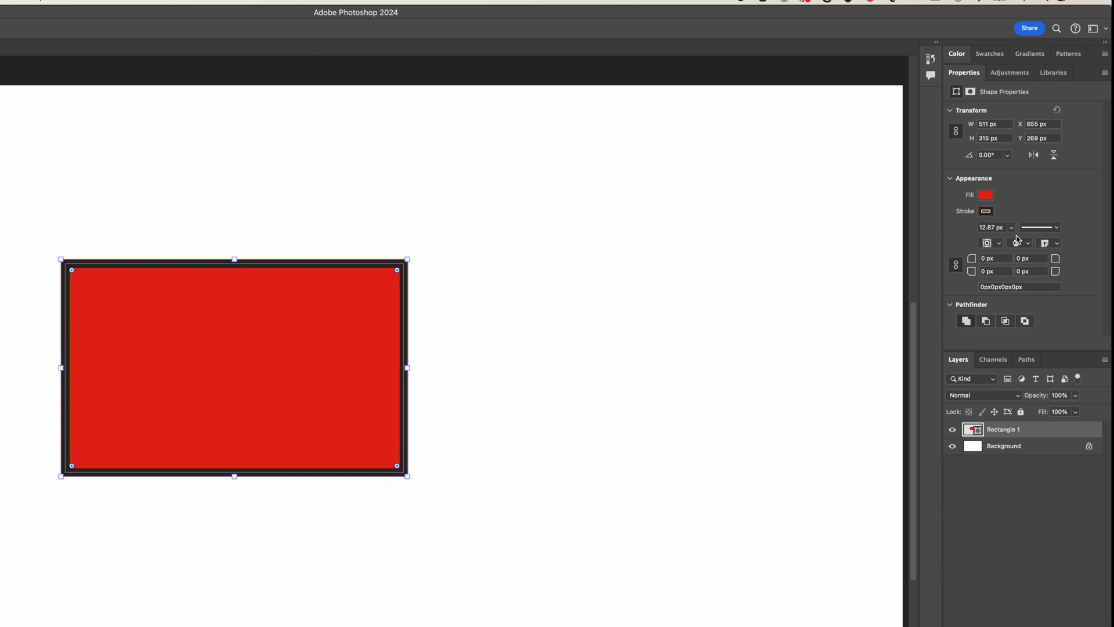
{"action": "left_click", "coordinate": [959, 360]}
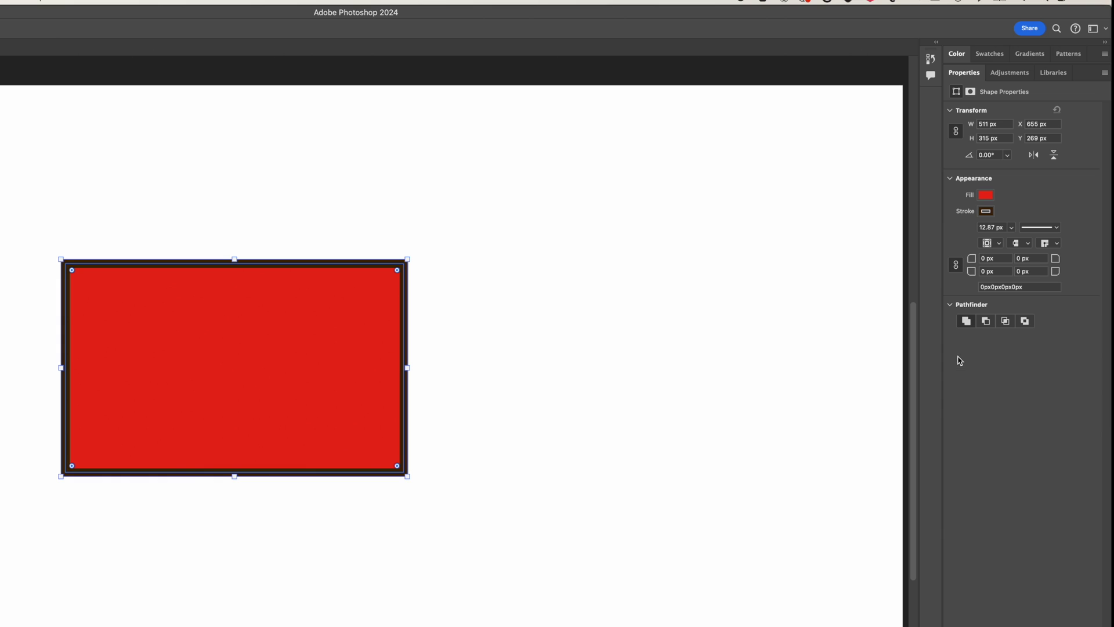
{"action": "double_click", "coordinate": [968, 76]}
{"action": "left_click", "coordinate": [960, 92]}
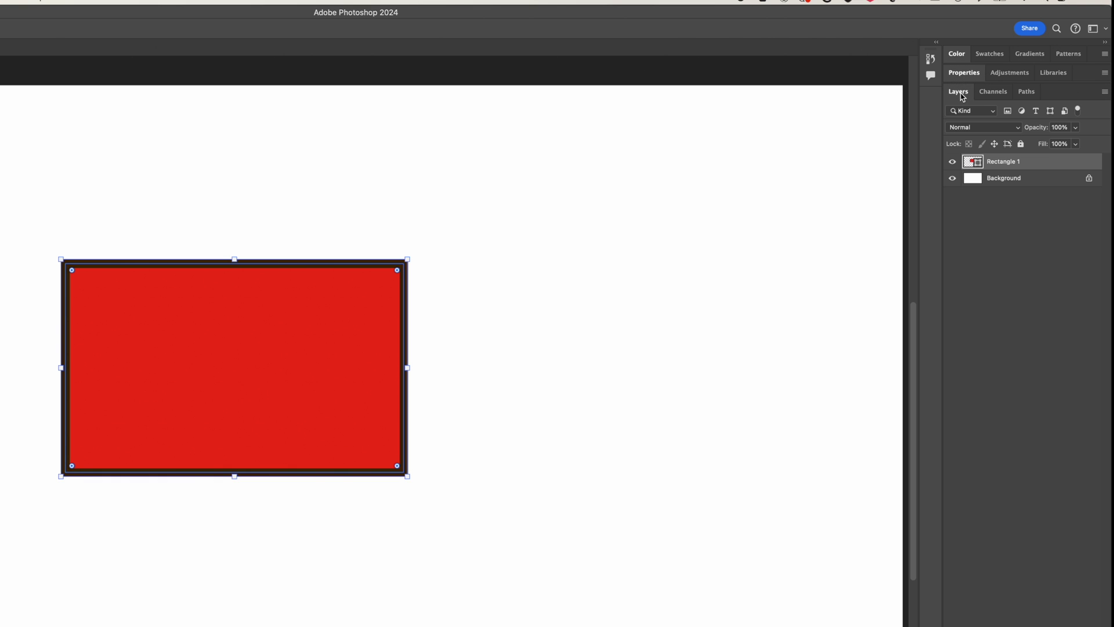
{"action": "left_click", "coordinate": [966, 76]}
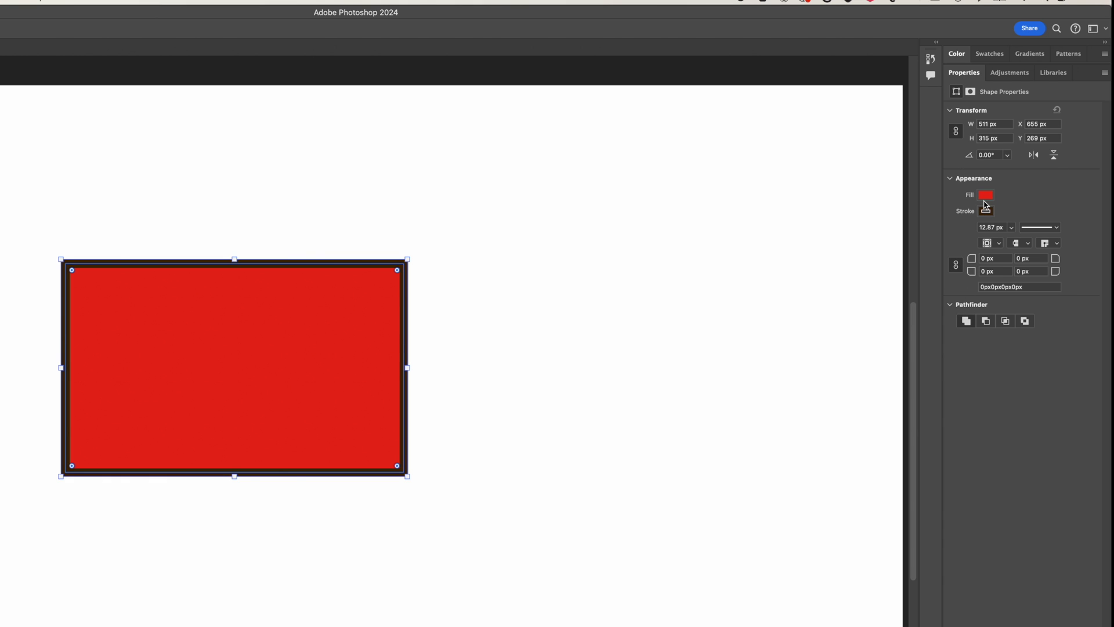
Set a 38 px corner radius and drag the rectangle right to X 746, Y 272 px.
{"action": "left_click", "coordinate": [989, 258]}
{"action": "type", "text": "38"}
{"action": "key", "text": "Return"}
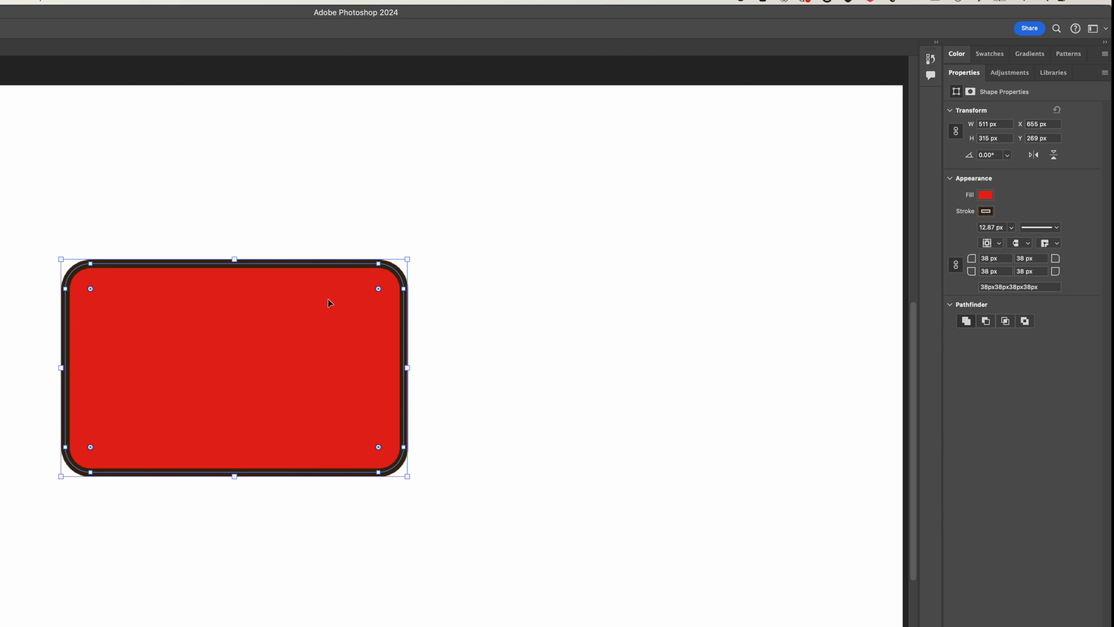
{"action": "left_click_drag", "start_coordinate": [201, 365], "coordinate": [334, 360]}
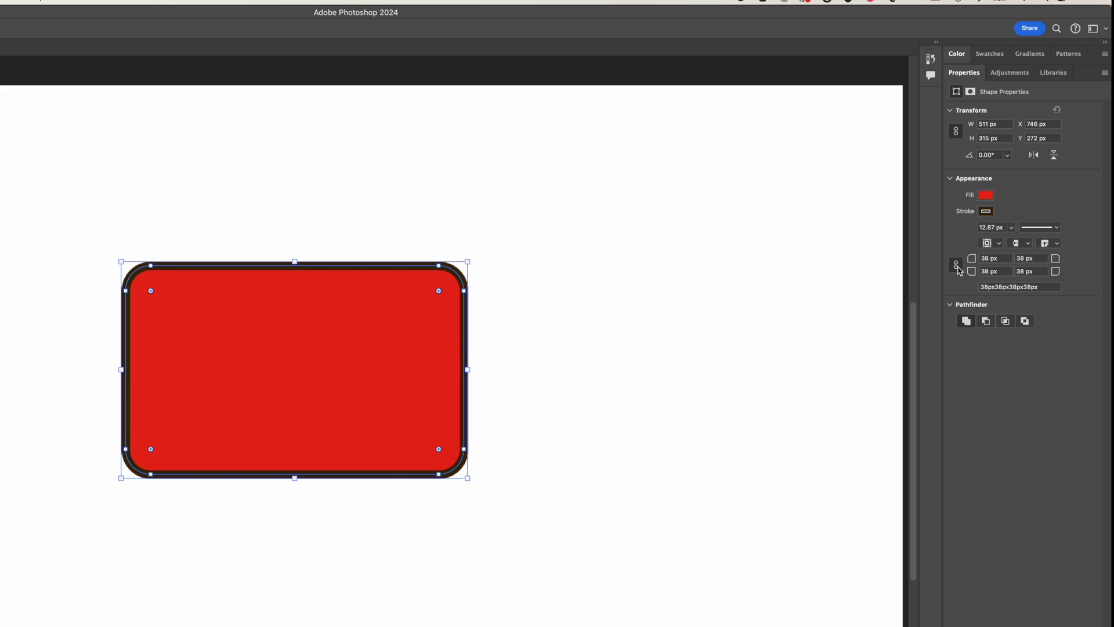
Set the top-left corner radius to 0 px and the bottom-right to 188 px.
{"action": "mouse_move", "coordinate": [972, 261]}
{"action": "left_mouse_down"}
{"action": "mouse_move", "coordinate": [912, 259]}
{"action": "mouse_move", "coordinate": [958, 262]}
{"action": "left_mouse_up"}
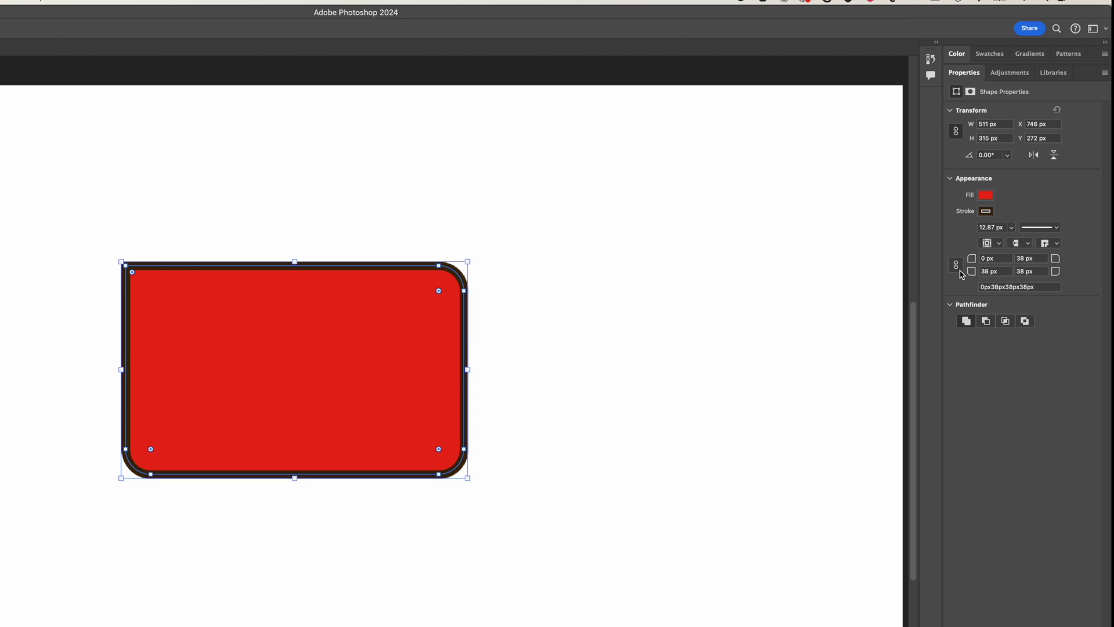
{"action": "left_click_drag", "start_coordinate": [1057, 272], "coordinate": [1110, 276]}
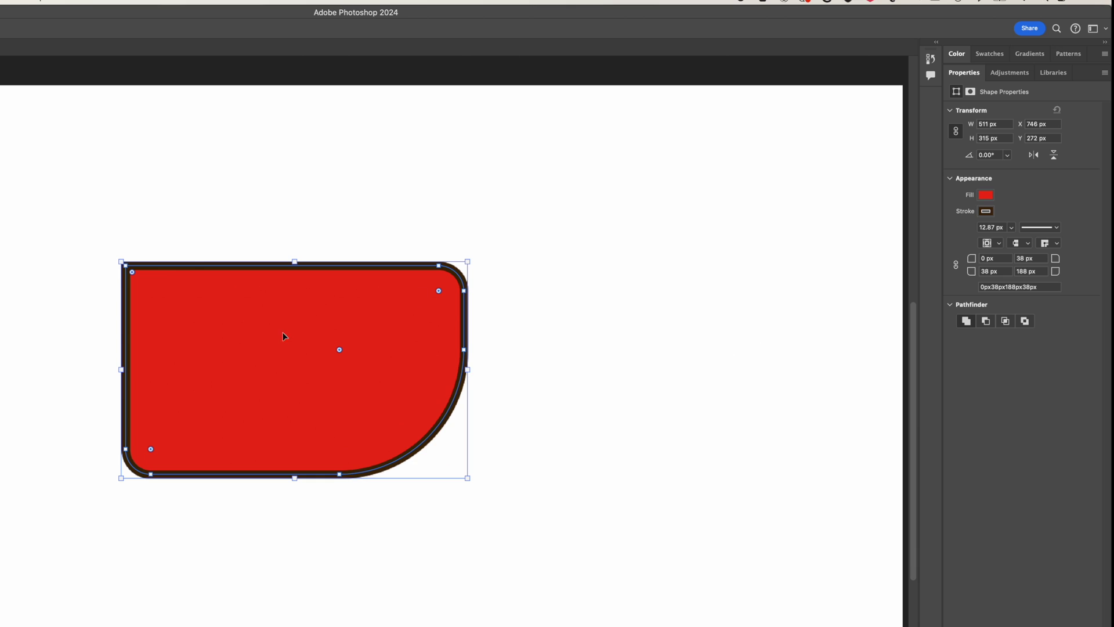
{"action": "left_click", "coordinate": [625, 377]}
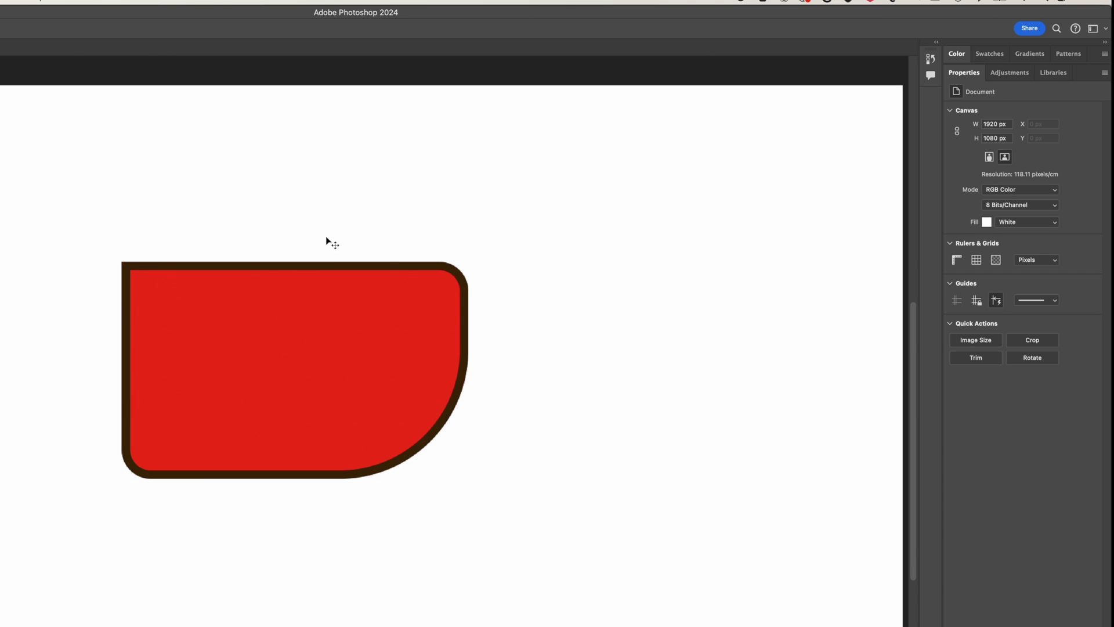
Move the red shape up and left to X 705 px, Y 250 px.
{"action": "left_click", "coordinate": [349, 349]}
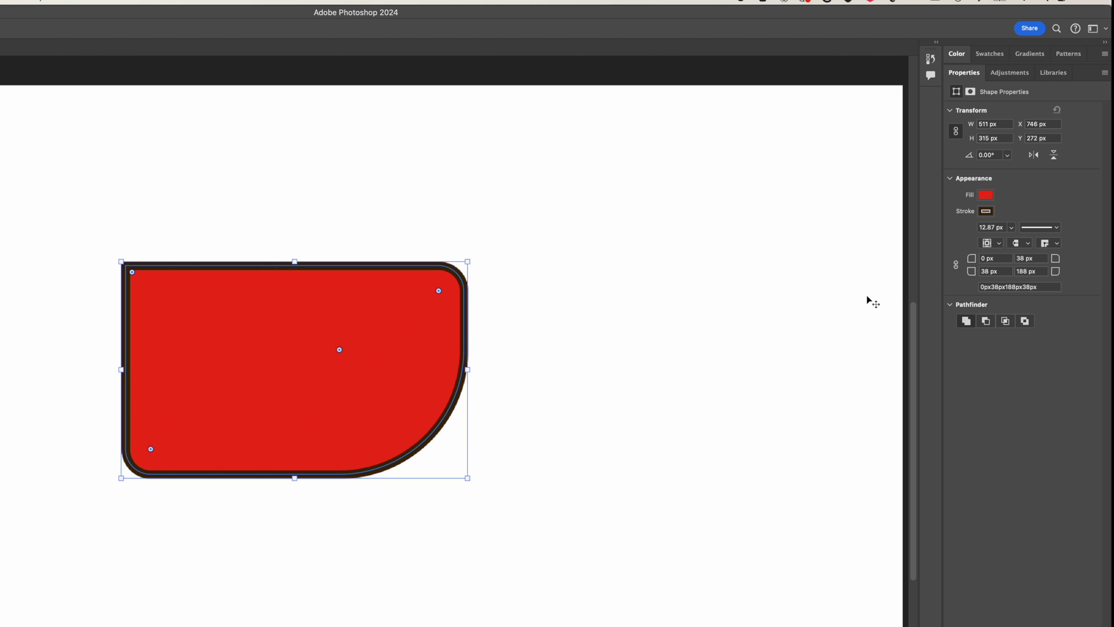
{"action": "left_click_drag", "start_coordinate": [309, 377], "coordinate": [282, 363]}
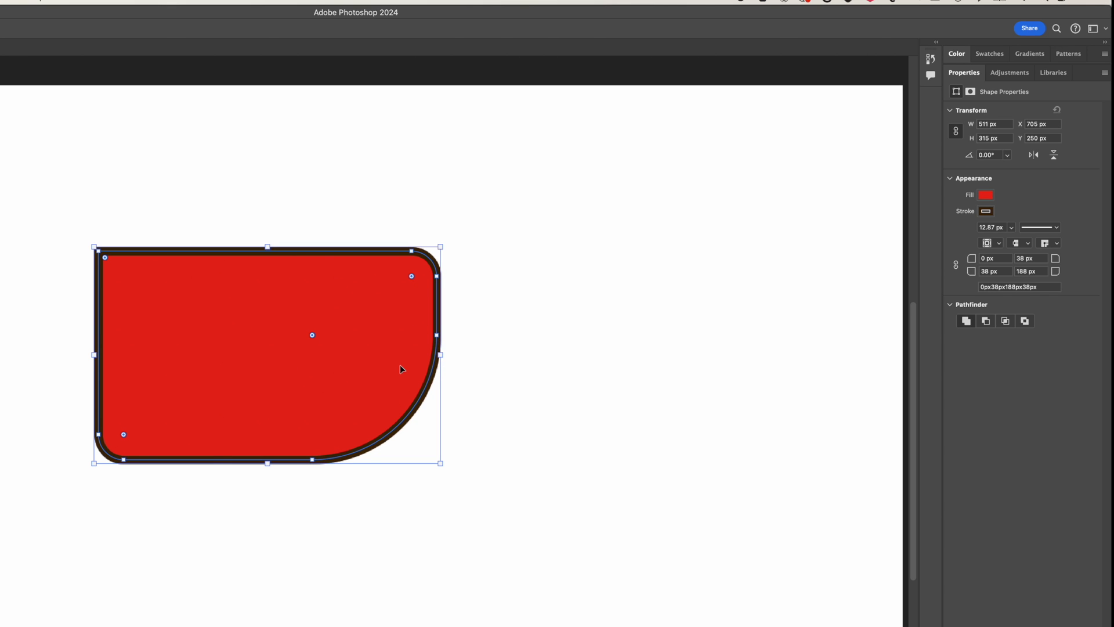
{"action": "scroll", "coordinate": [241, 384], "scroll_direction": "down", "scroll_amount": 1}
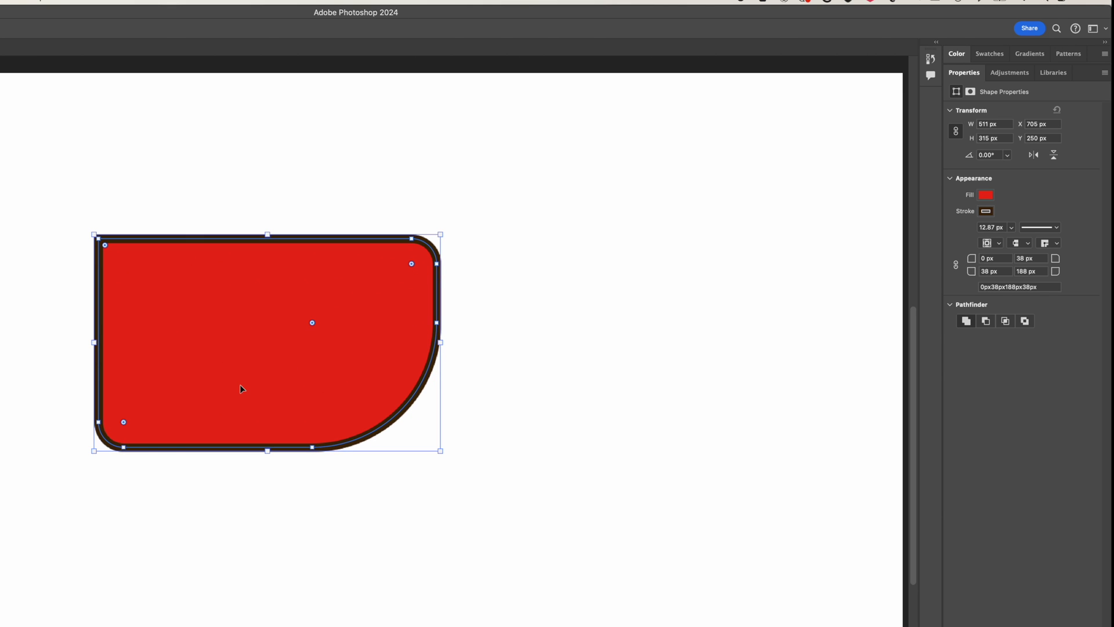